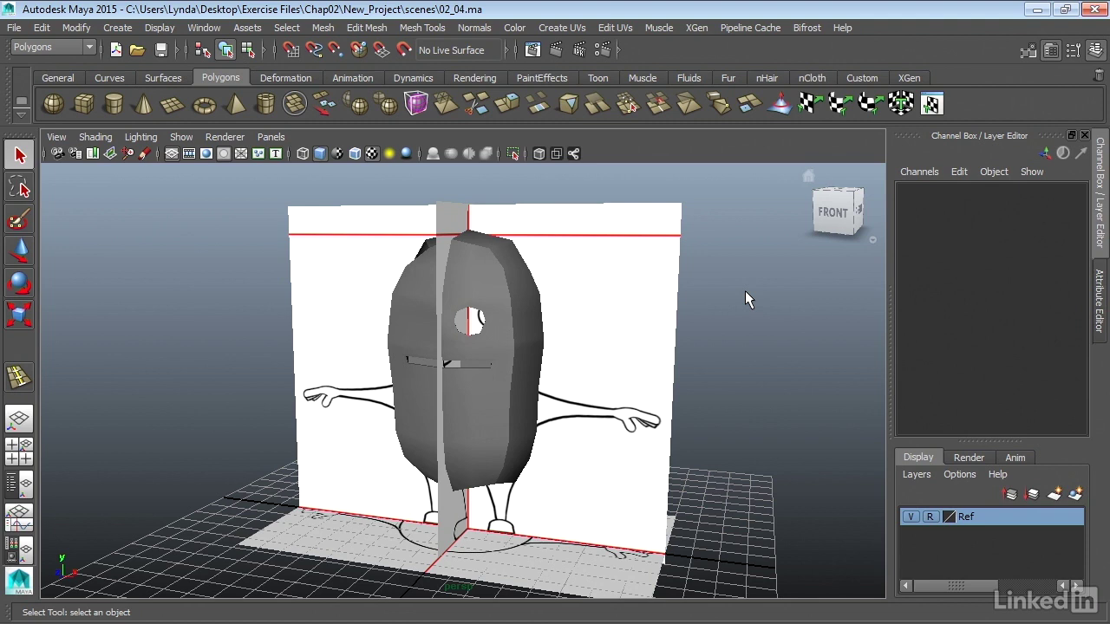
- Select the character's body mesh and hide the Ref layer with the reference images
left_click(449, 291)
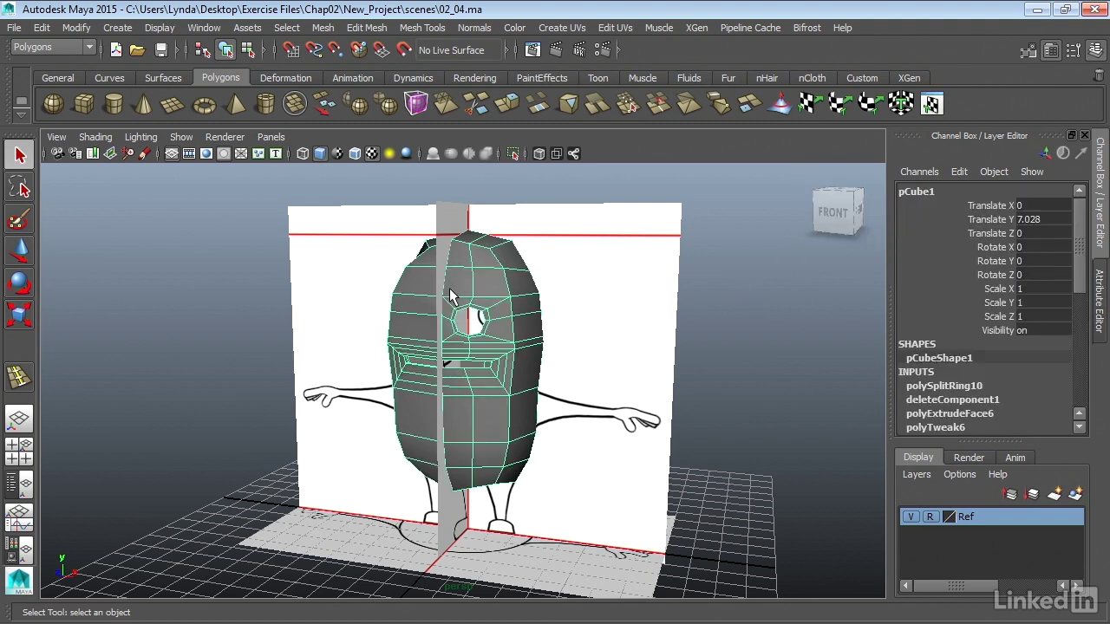
left_click(917, 515)
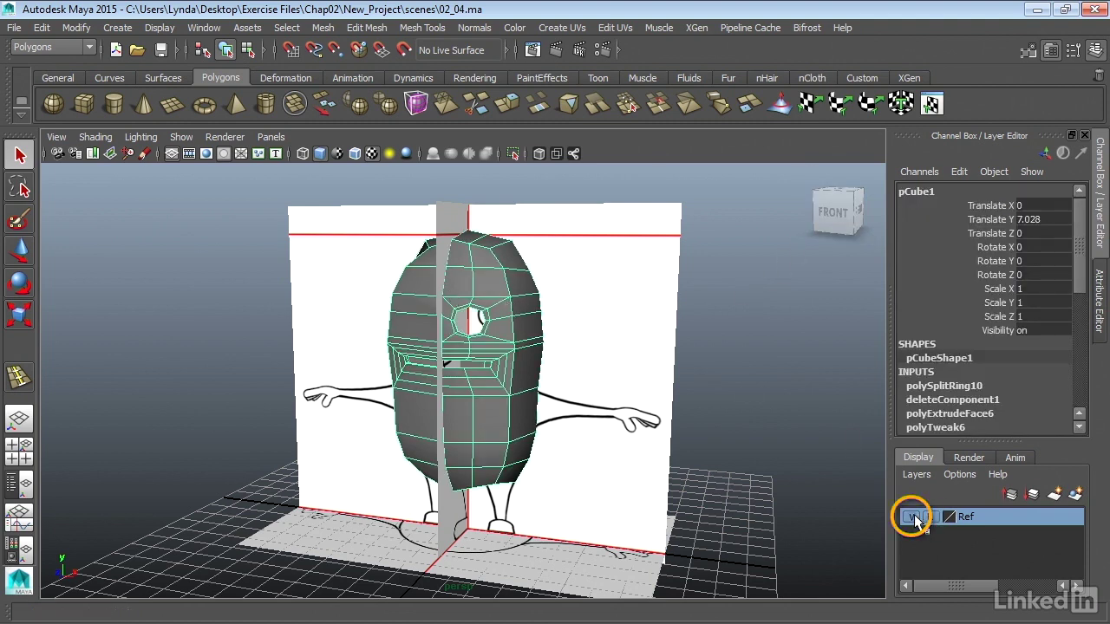
left_click_drag(408, 364, 508, 371, "alt")
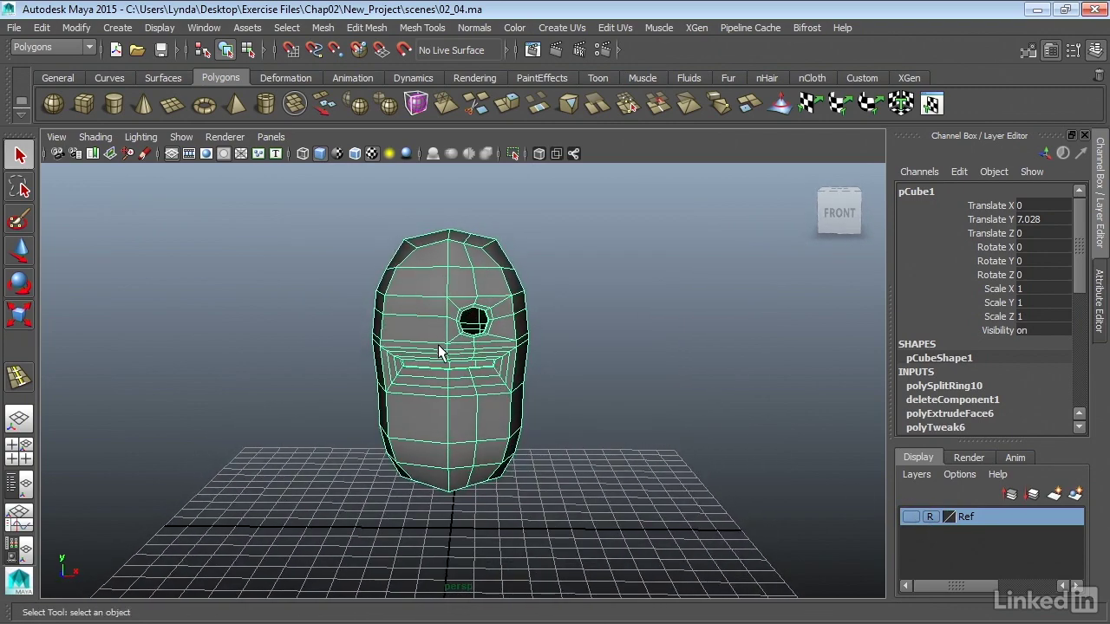
- In the front view, select all faces of the body half without the eye hole and delete them
key("space")
key("space")
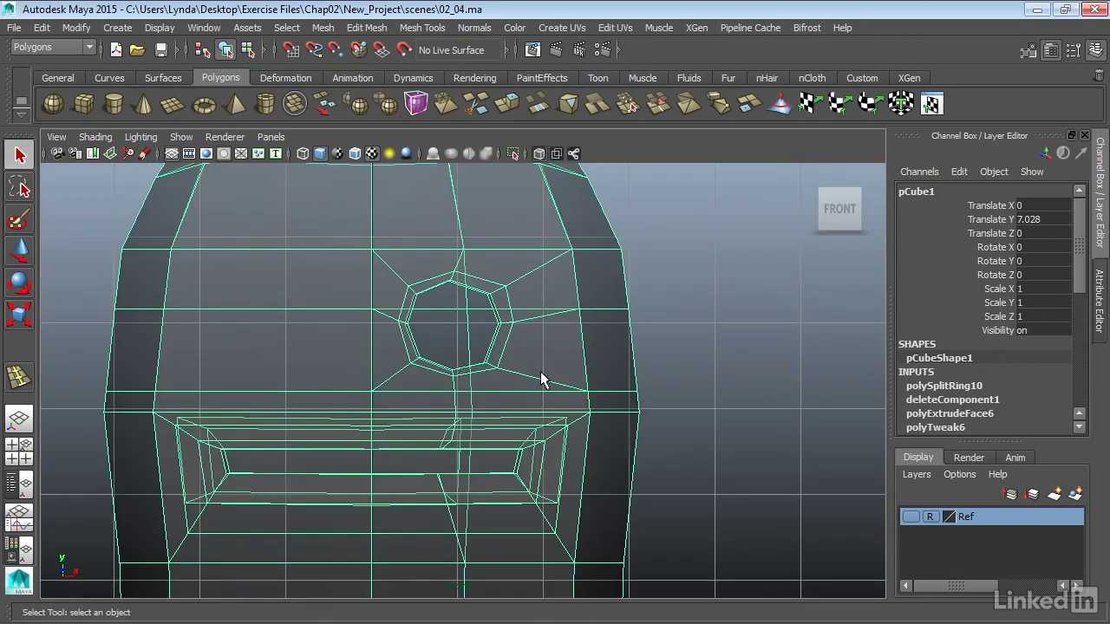
key("f")
right_click_drag(427, 344, 423, 253)
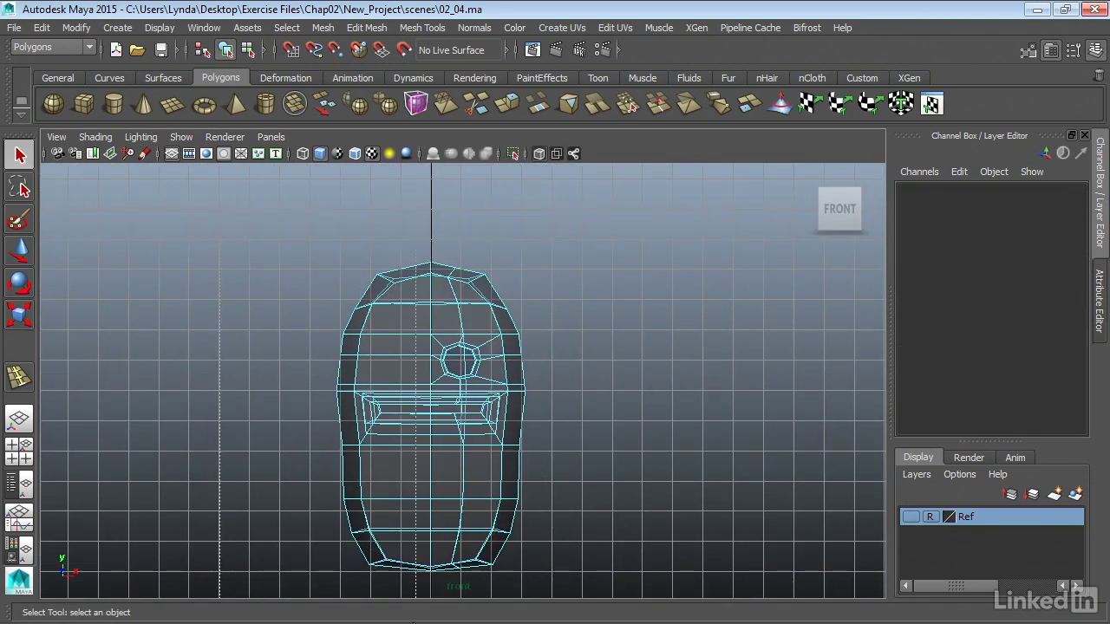
left_click_drag(426, 616, 325, 251)
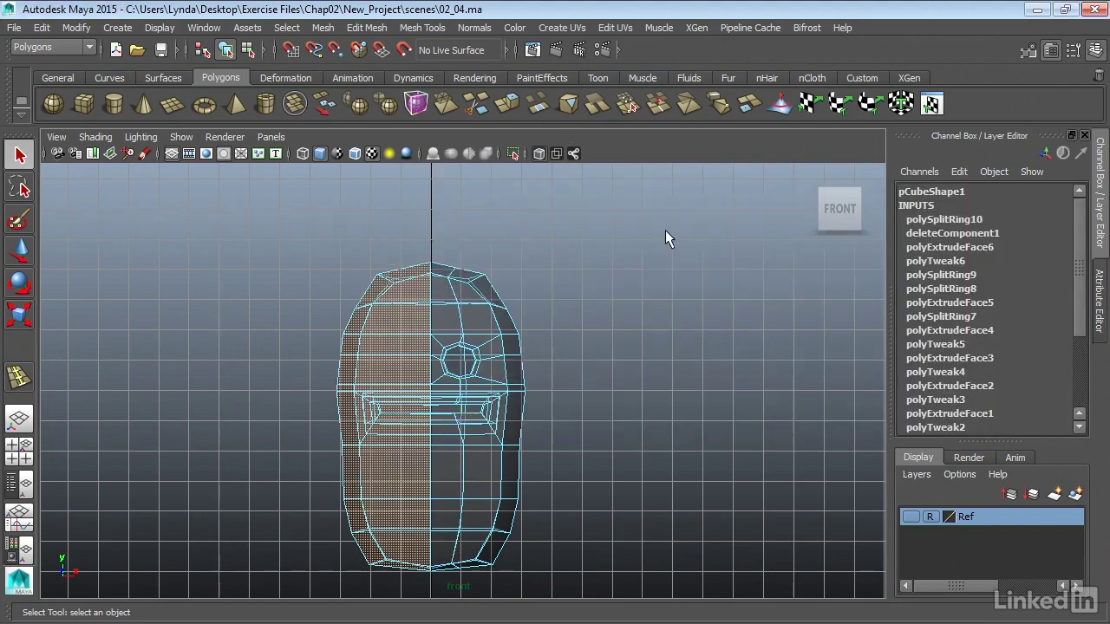
key("space")
left_click_drag(713, 237, 682, 232, "alt")
key("space")
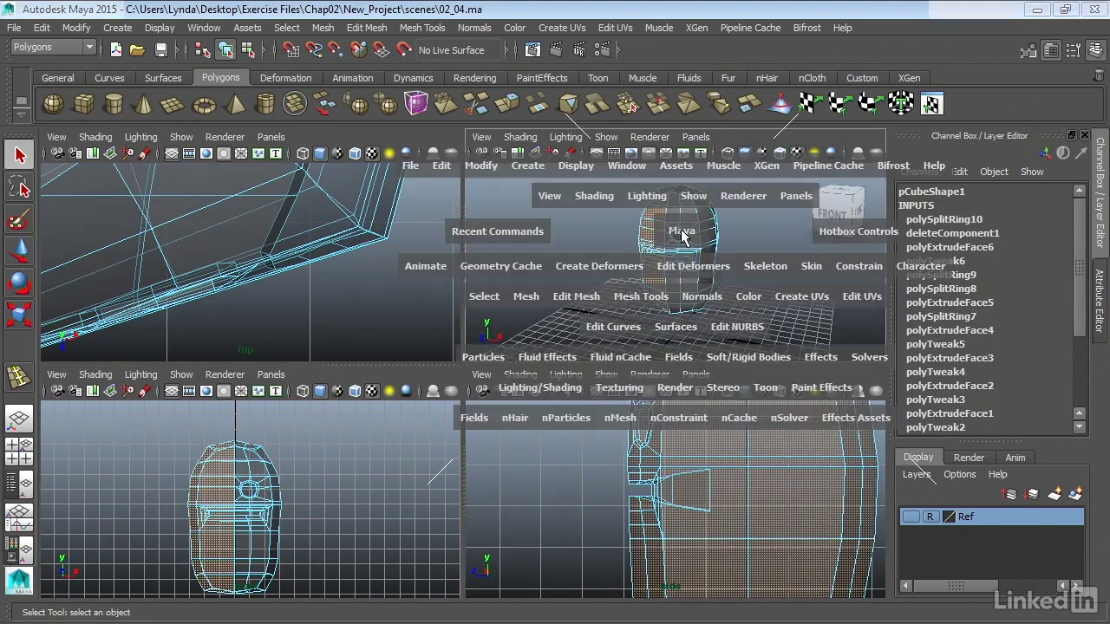
key("Delete")
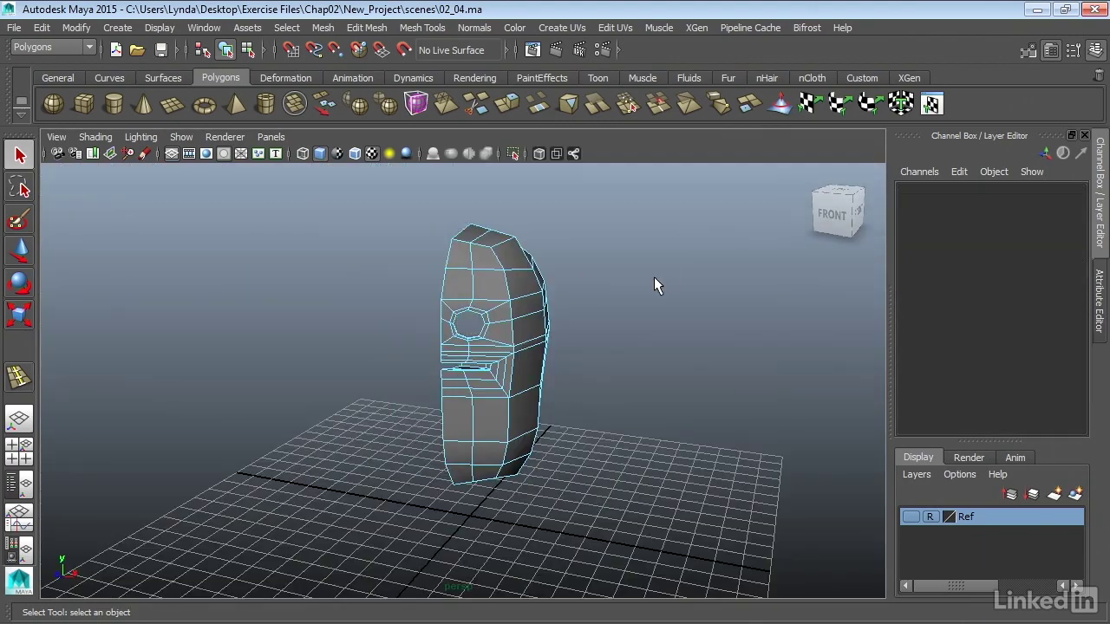
- Insert a vertical edge loop through the upper edge of the eye hole, on the side nearer the body's centre line
left_click_drag(624, 325, 642, 303, "alt")
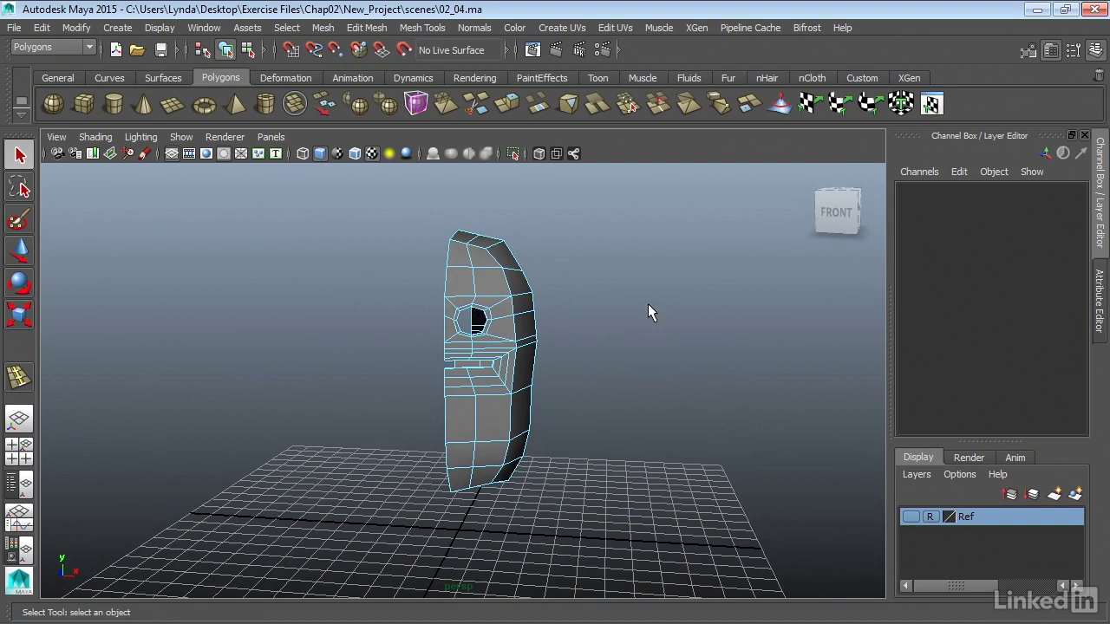
left_click_drag(647, 303, 701, 340, "alt")
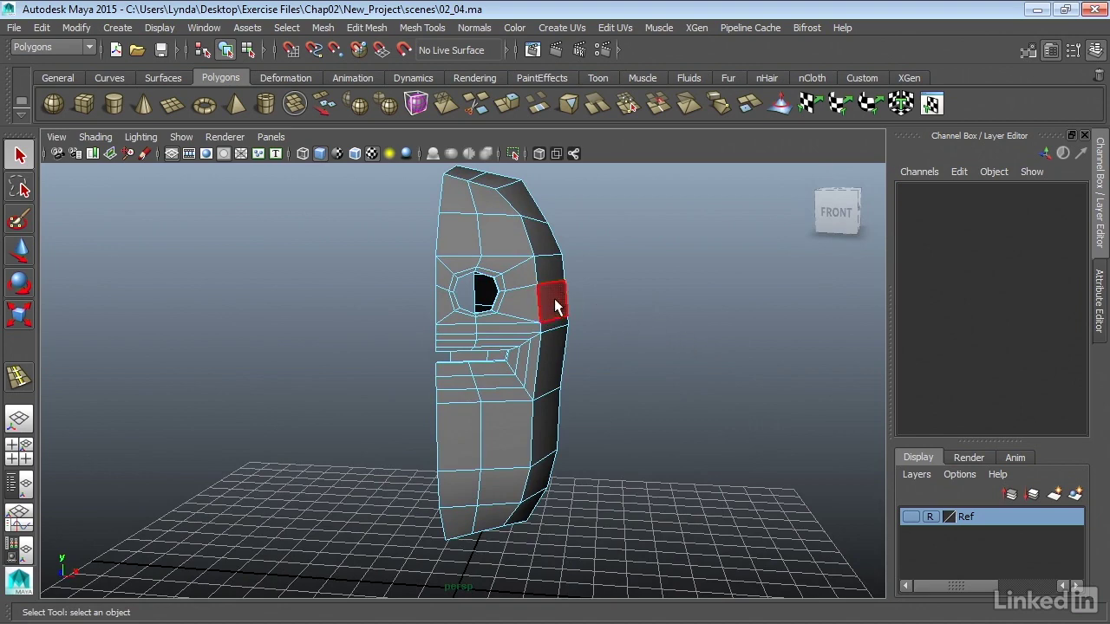
left_click_drag(615, 305, 599, 350, "alt")
right_click_drag(599, 349, 791, 348, "alt")
middle_click_drag(649, 293, 668, 360, "alt")
right_click_drag(529, 310, 589, 321, "alt")
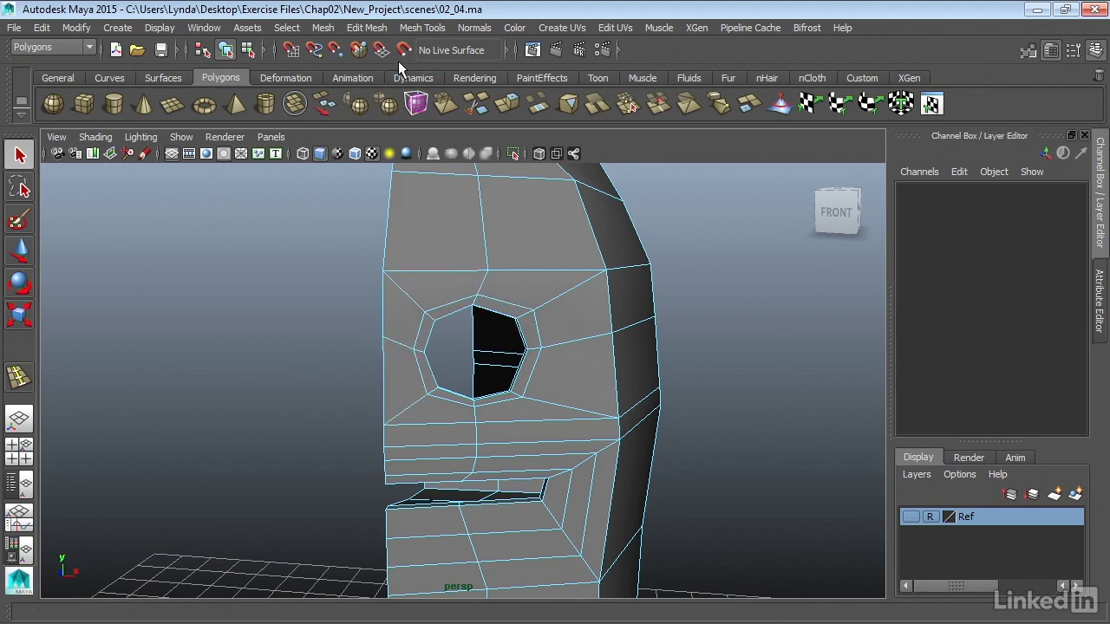
left_click(417, 31)
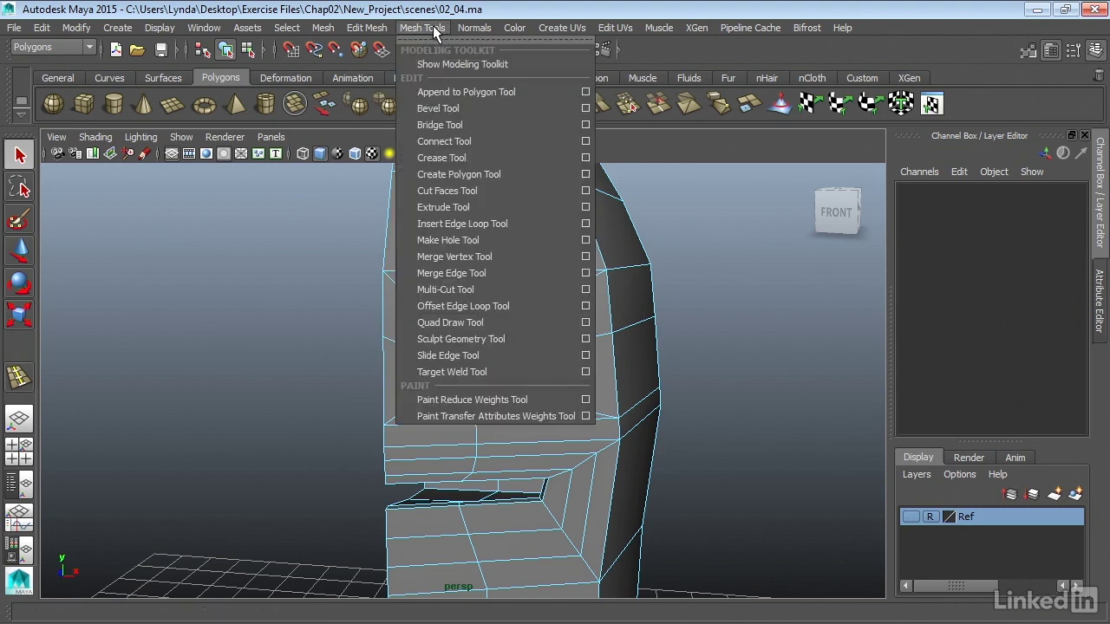
left_click(478, 224)
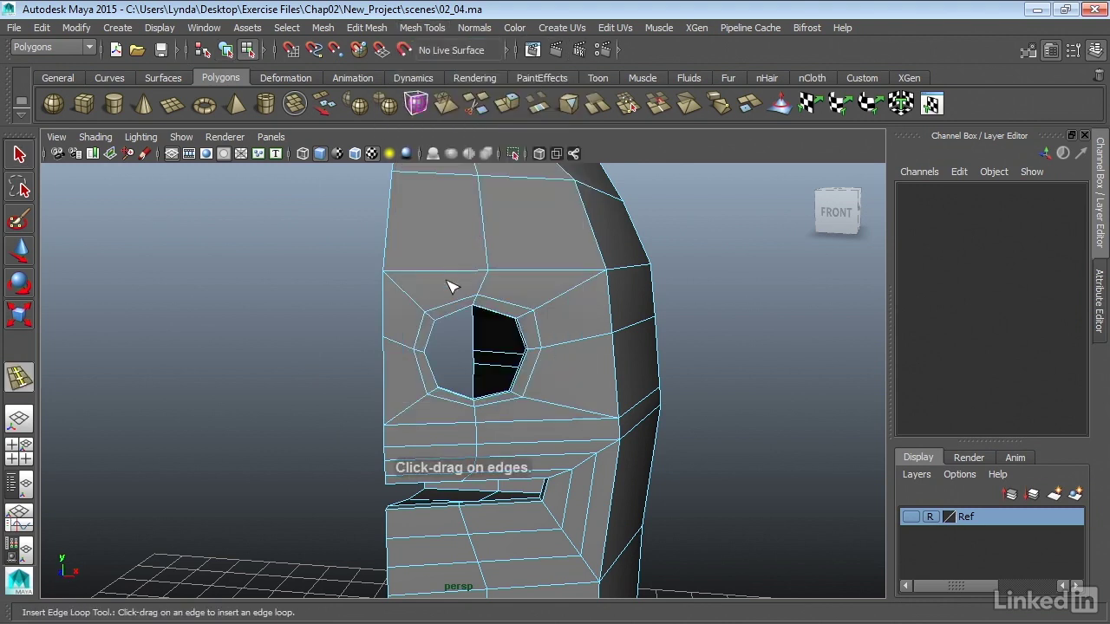
left_click(458, 317)
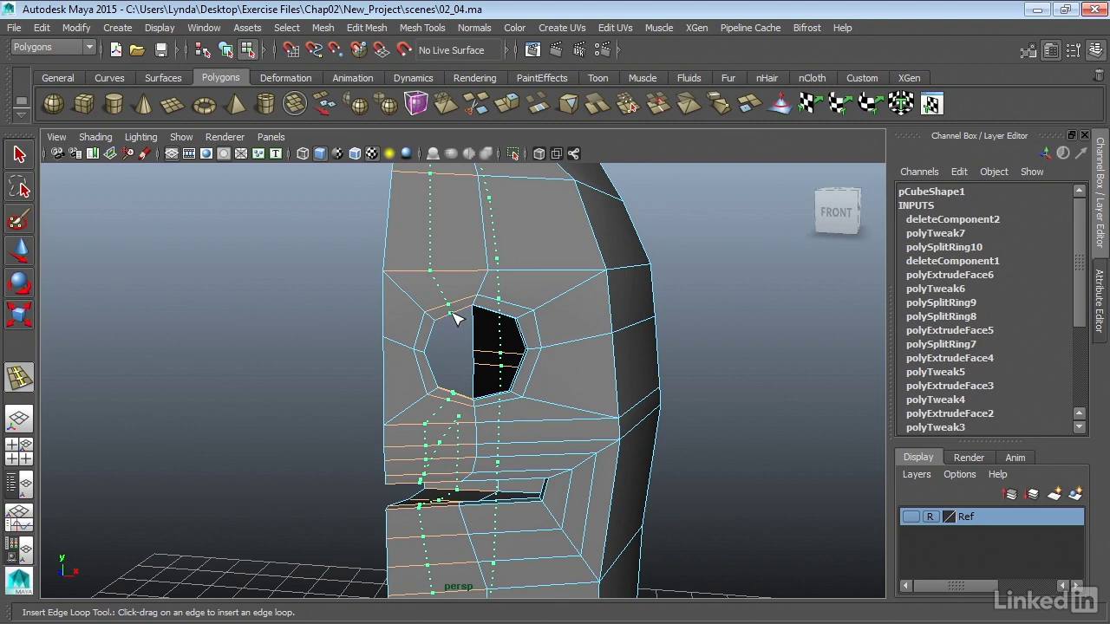
left_click(458, 317)
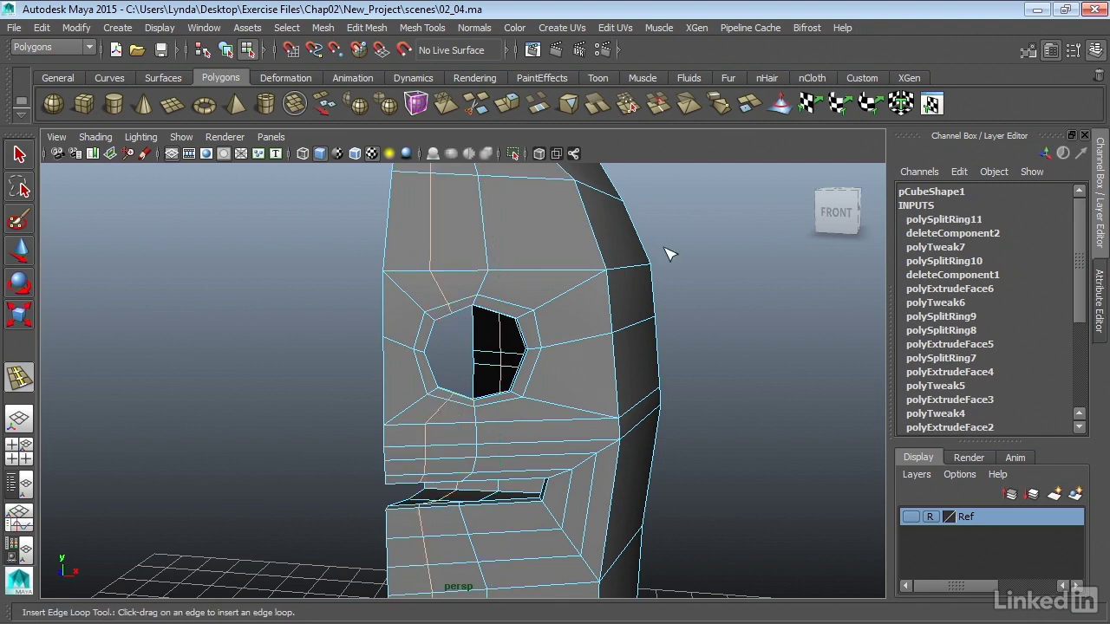
- Inspect the half body from the front, top and back to check how the new edge loop runs
right_click_drag(808, 342, 315, 304, "alt")
left_click_drag(753, 404, 691, 402, "alt")
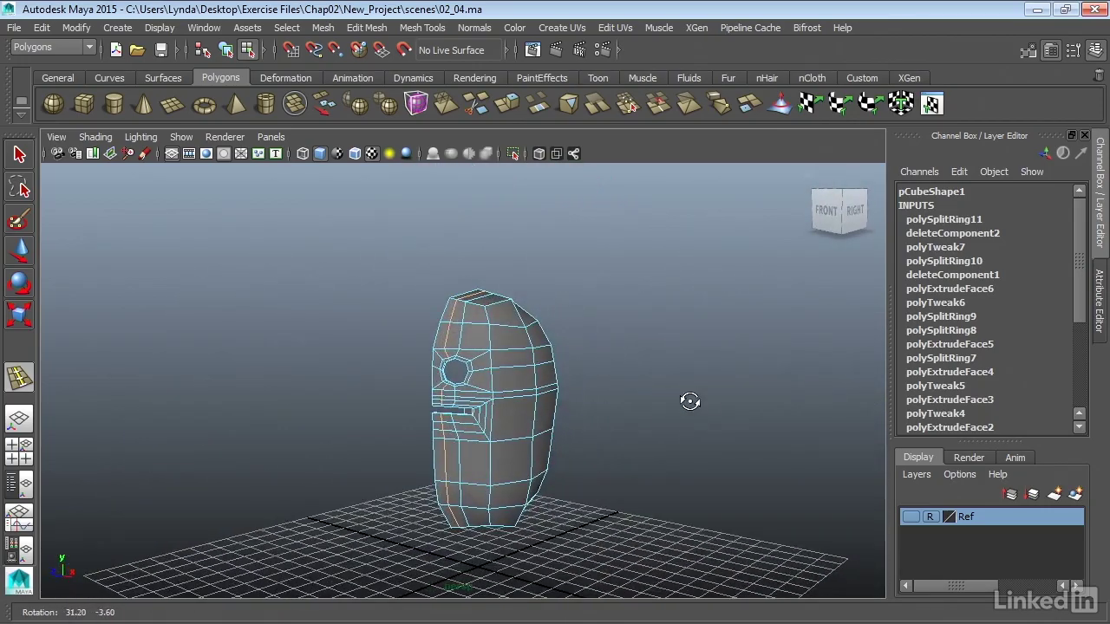
left_click_drag(597, 370, 625, 386, "alt")
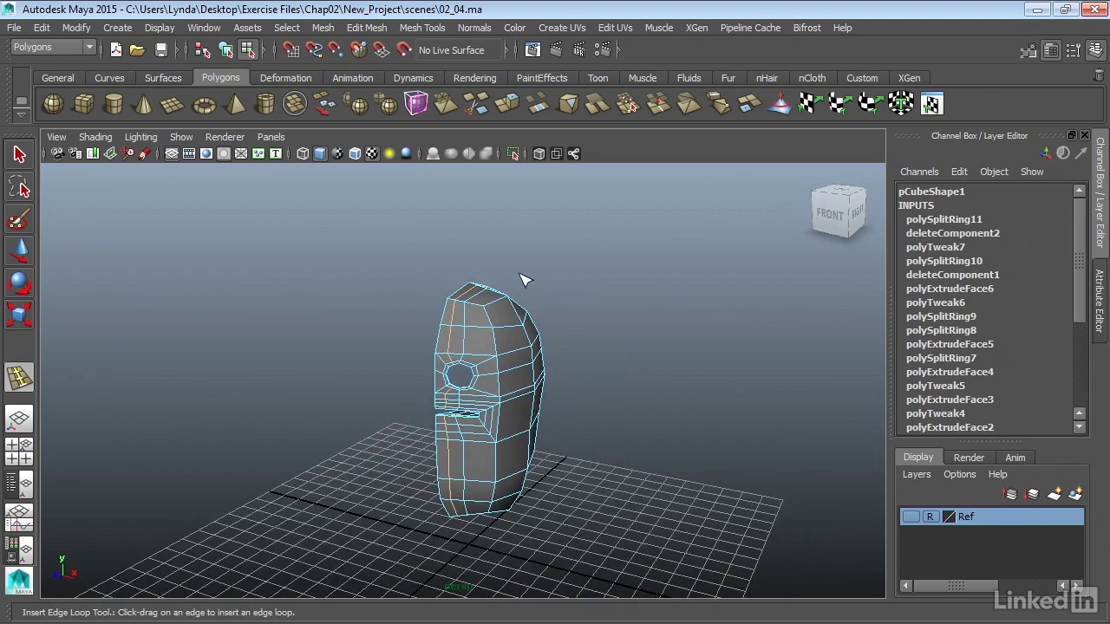
key("w")
right_click_drag(413, 303, 782, 347, "alt")
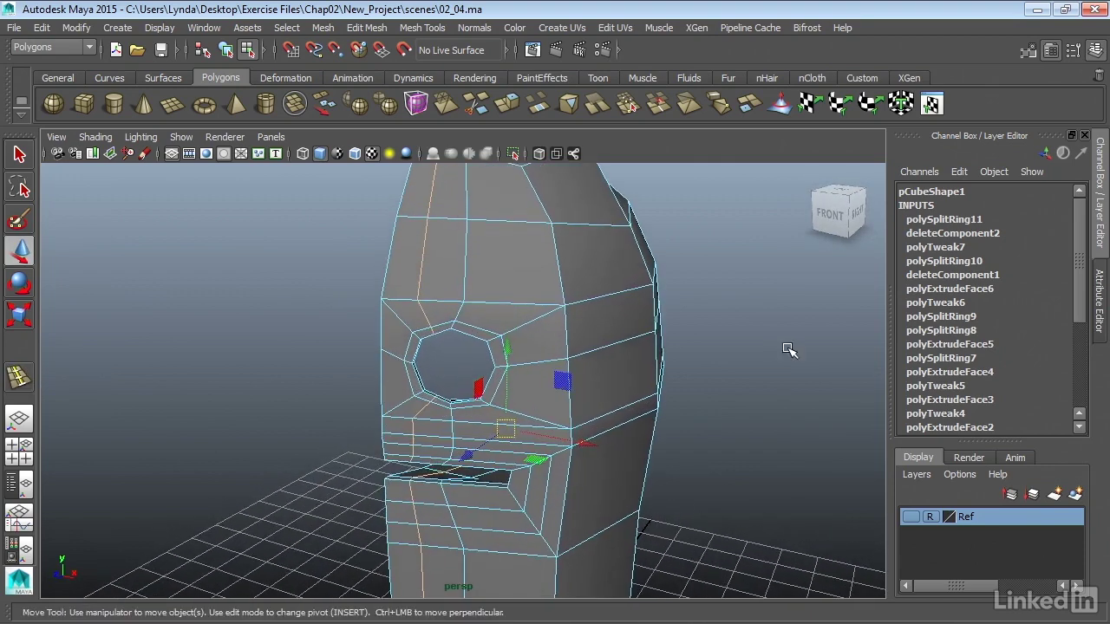
middle_click_drag(657, 275, 665, 501, "alt")
left_click_drag(295, 368, 606, 389, "alt")
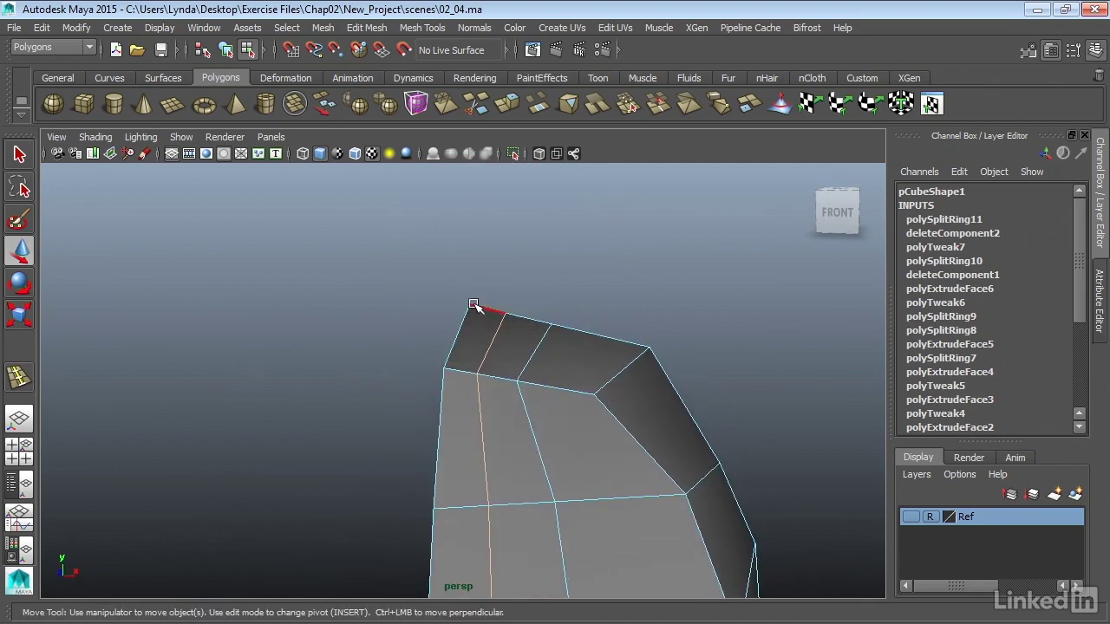
middle_click_drag(718, 534, 672, 358, "alt")
right_click_drag(672, 357, 227, 376, "alt")
left_click_drag(633, 480, 351, 501, "alt")
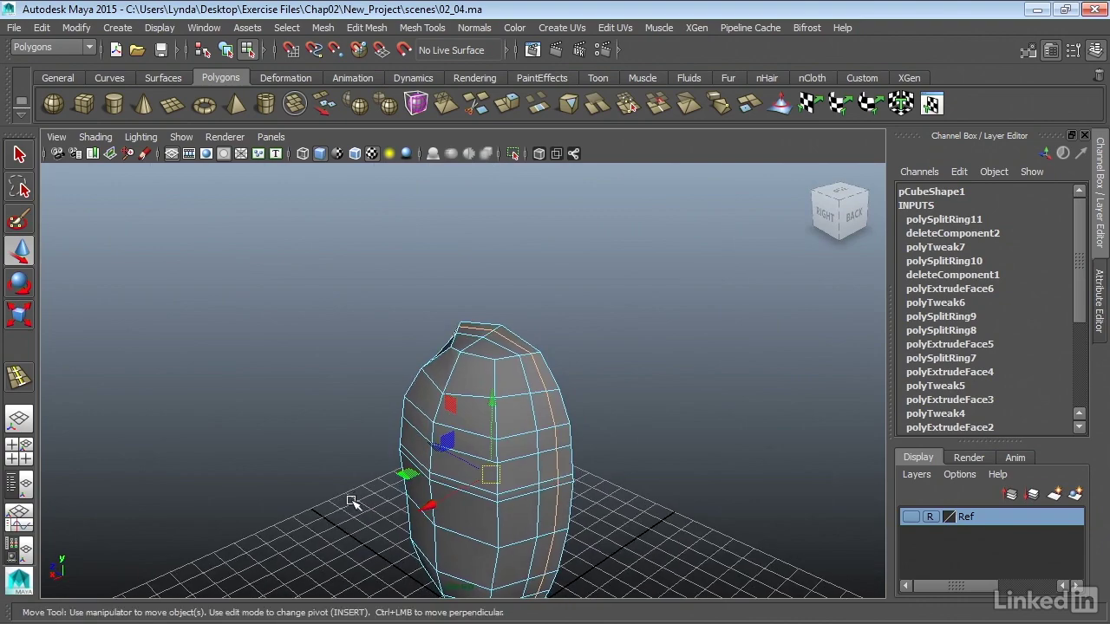
left_click_drag(417, 433, 675, 387, "alt")
right_click_drag(468, 451, 796, 518, "alt")
middle_click_drag(539, 465, 550, 368, "alt")
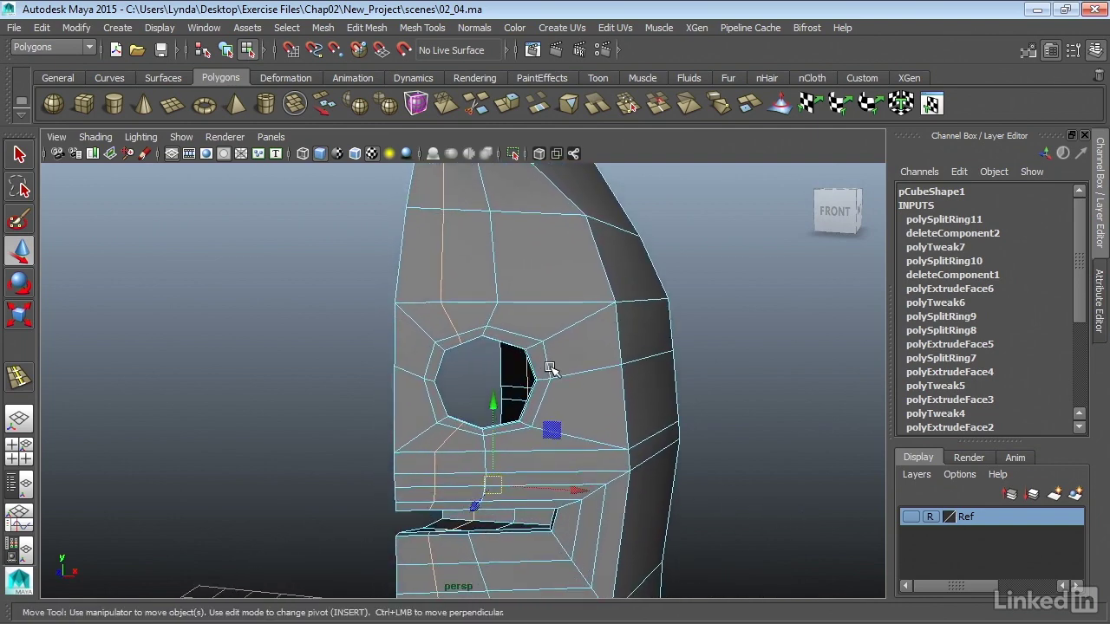
- Insert another vertical edge loop through the upper edge of the eye hole, on the side away from the centre line
mouse_move(549, 368)
left_mouse_down("alt")
mouse_move(572, 355)
mouse_move(567, 367)
mouse_move(555, 347)
left_mouse_up("alt")
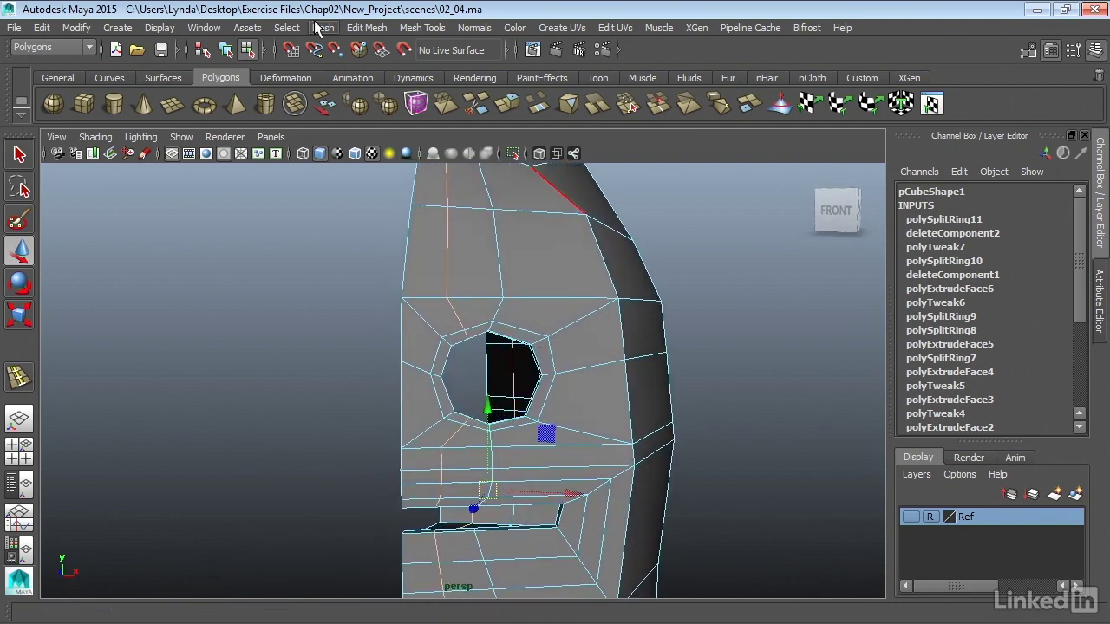
left_click(422, 27)
left_click(495, 224)
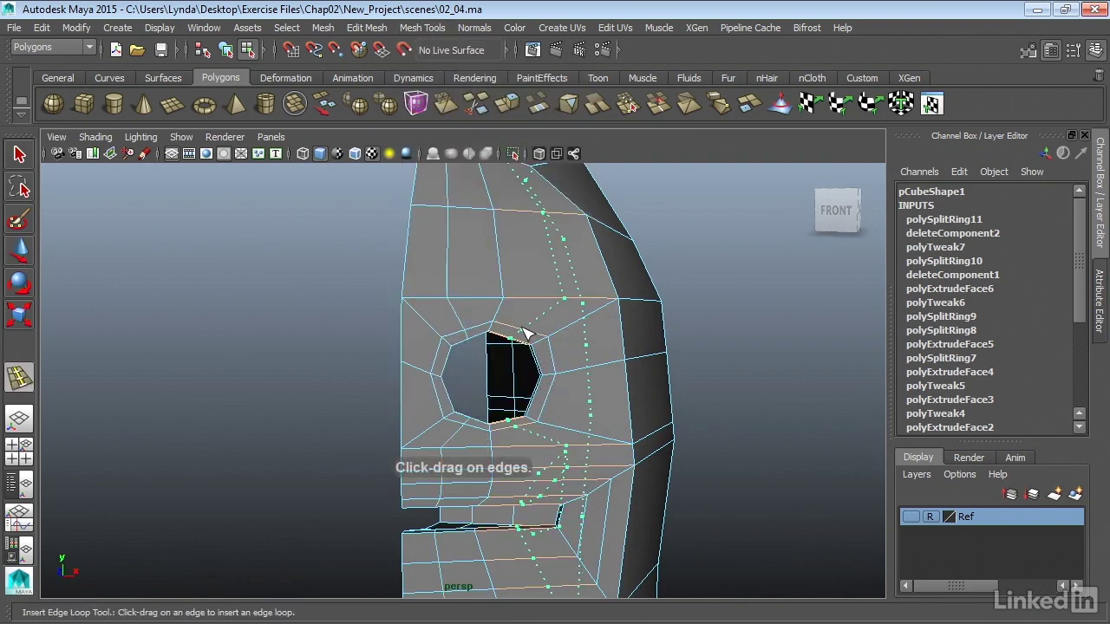
left_click_drag(524, 332, 523, 332)
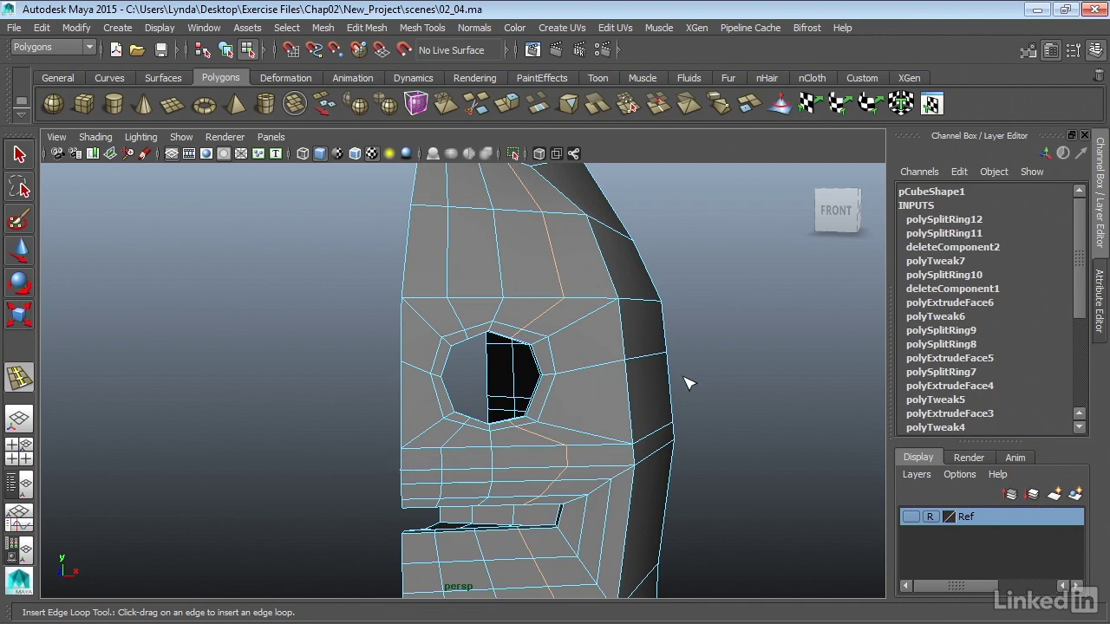
- Insert a horizontal edge loop running from the corner of the mouth around the side of the body
left_click_drag(687, 383, 703, 347, "alt")
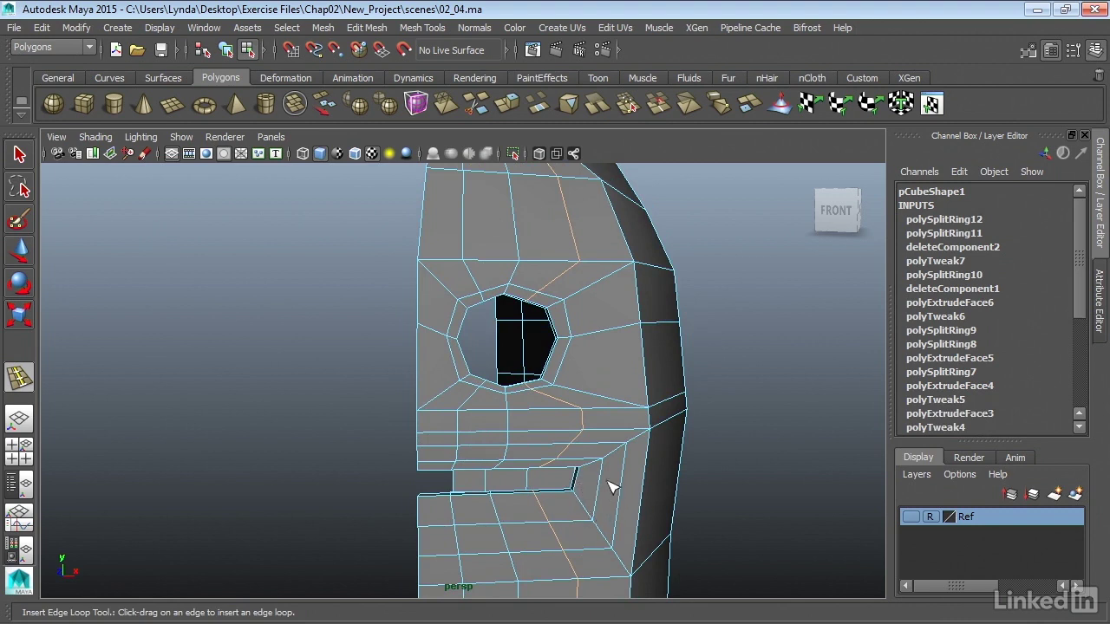
left_click_drag(647, 486, 645, 501)
left_click_drag(750, 501, 699, 471, "alt")
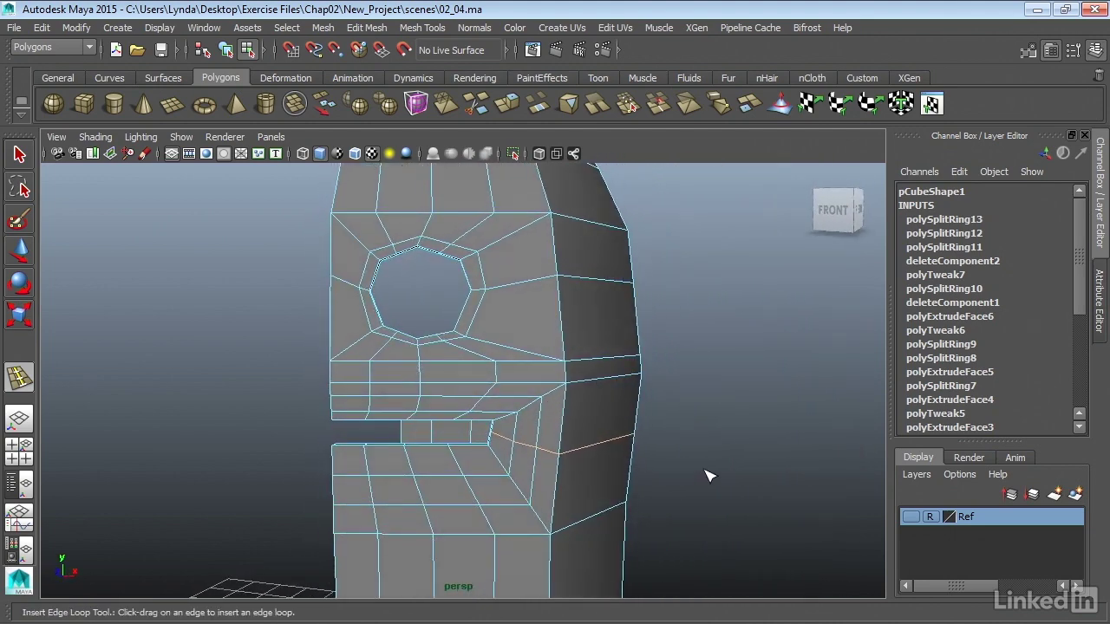
key("w")
left_click_drag(680, 384, 688, 444, "alt")
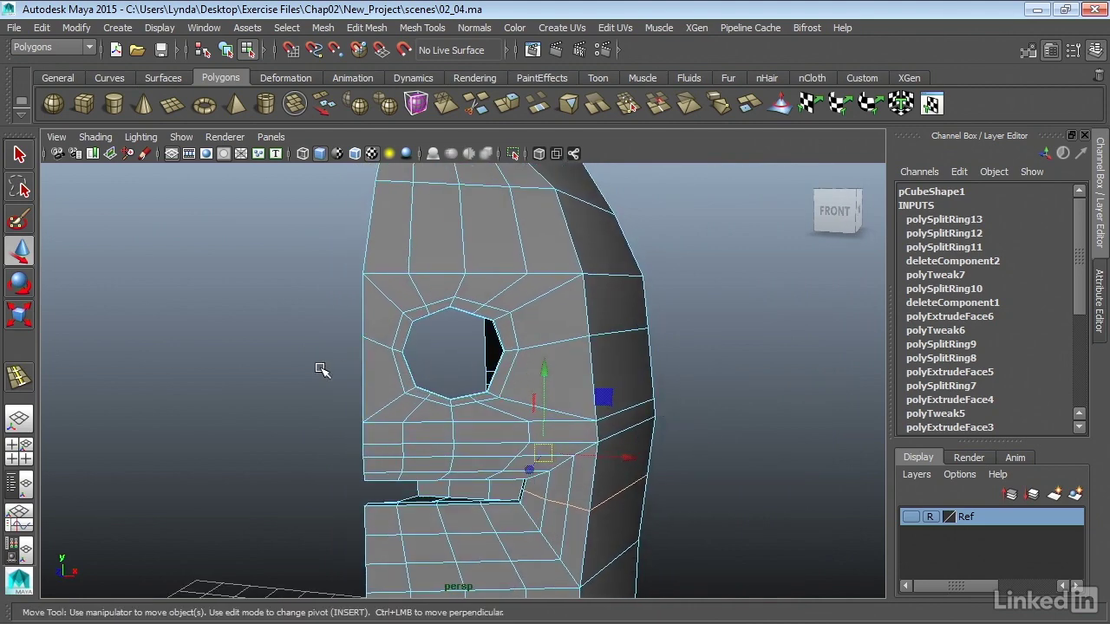
- Switch to the front view around the eye hole and show the Ref layer again
key("space")
key("space")
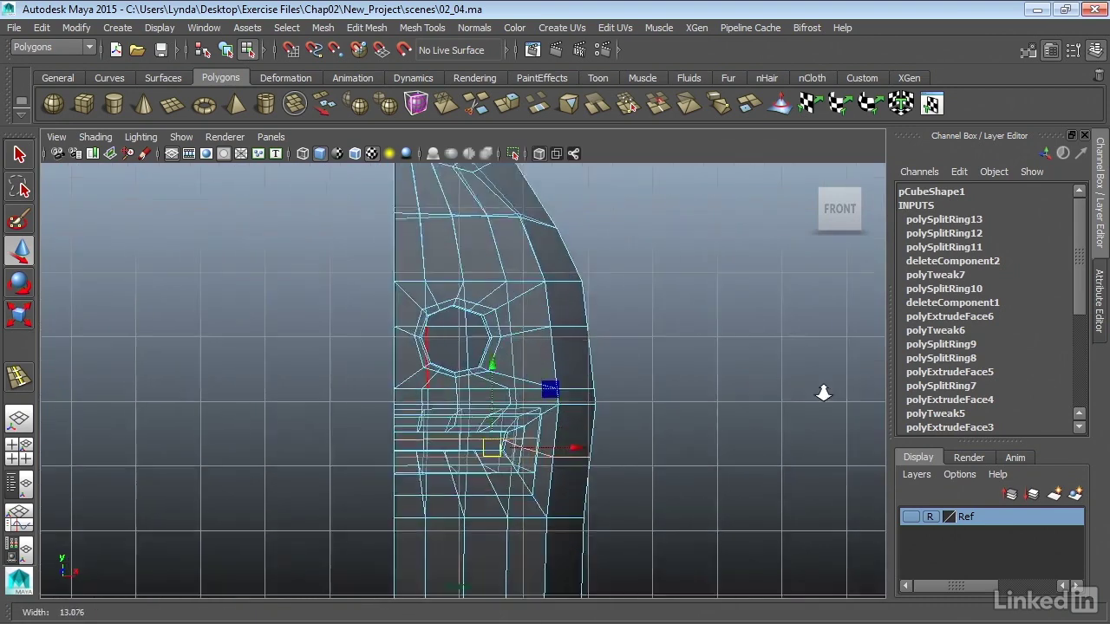
right_click_drag(824, 393, 1020, 426, "alt")
middle_click_drag(700, 325, 696, 365, "alt")
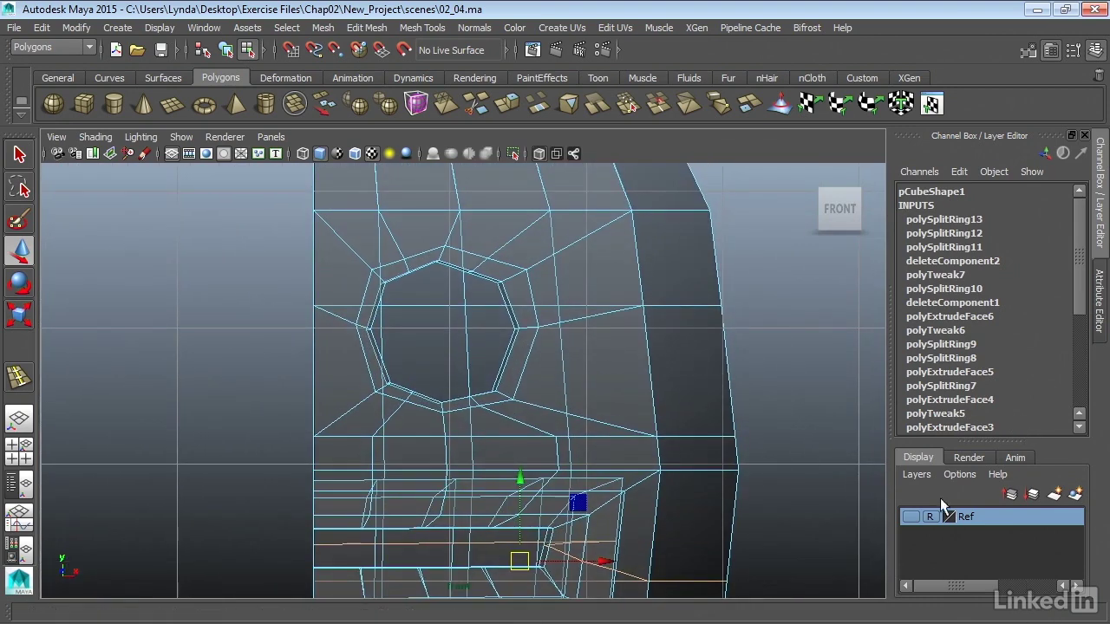
left_click(916, 511)
- Move the vertex pairs at the bottom and lower outer side of the eye hole onto the reference circle
right_click_drag(396, 260, 596, 296, "alt")
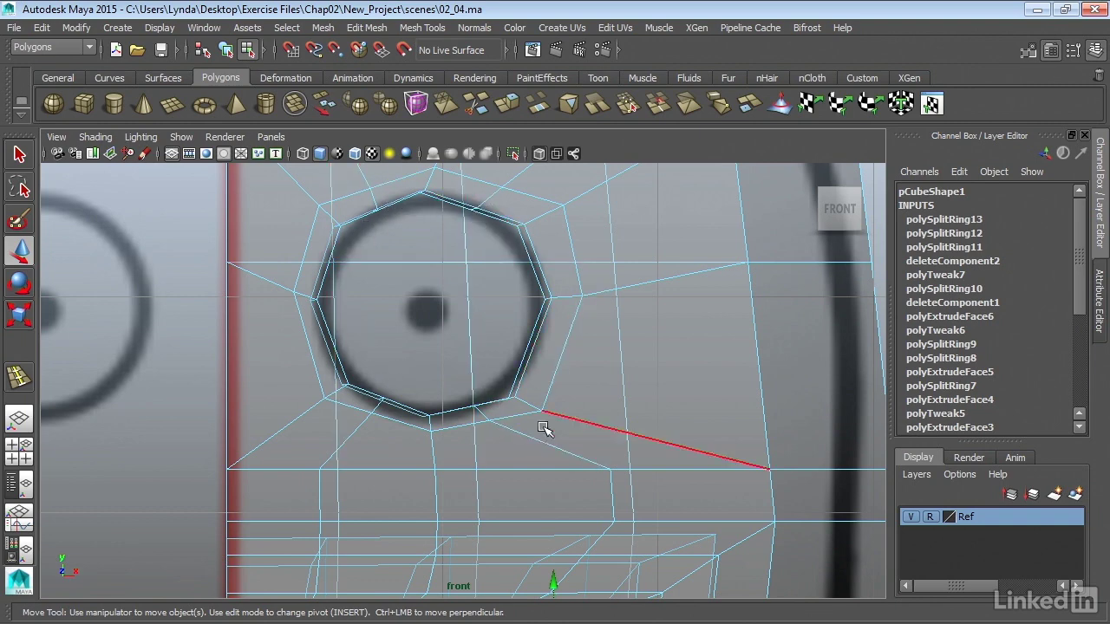
right_click_drag(513, 215, 500, 230)
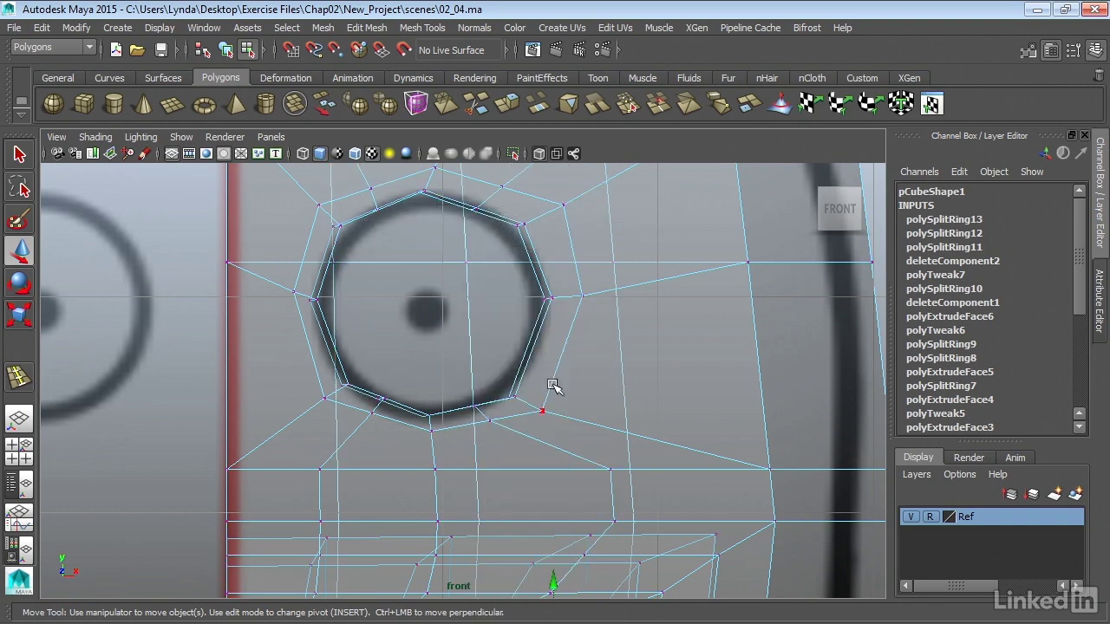
left_click_drag(505, 362, 562, 367)
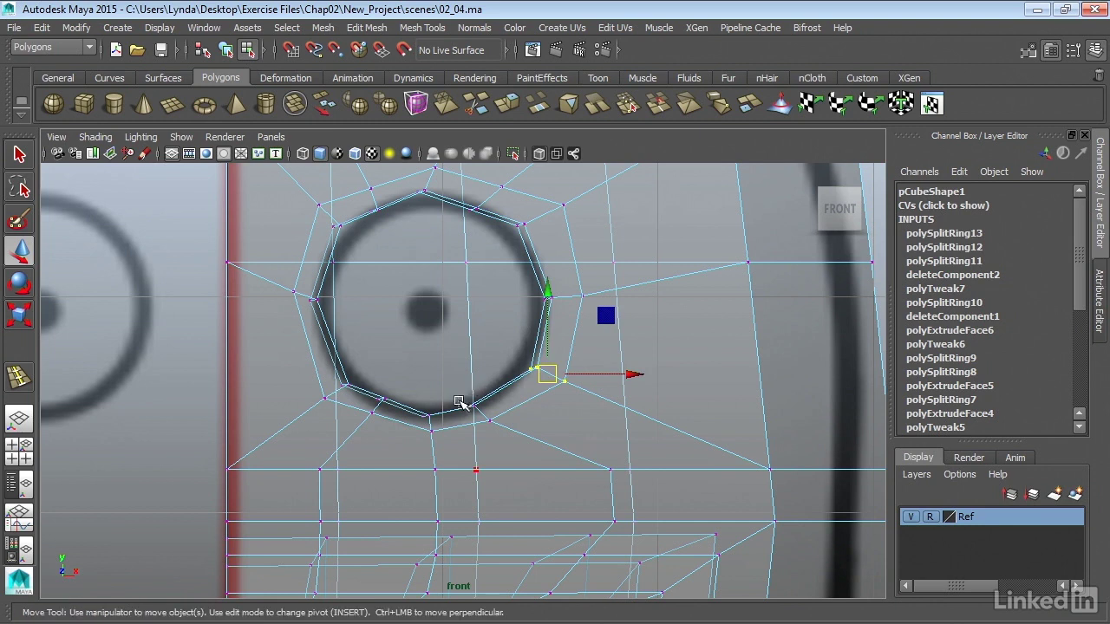
left_click(481, 416)
mouse_move(486, 421)
left_mouse_down()
mouse_move(482, 410)
mouse_move(501, 423)
left_mouse_up()
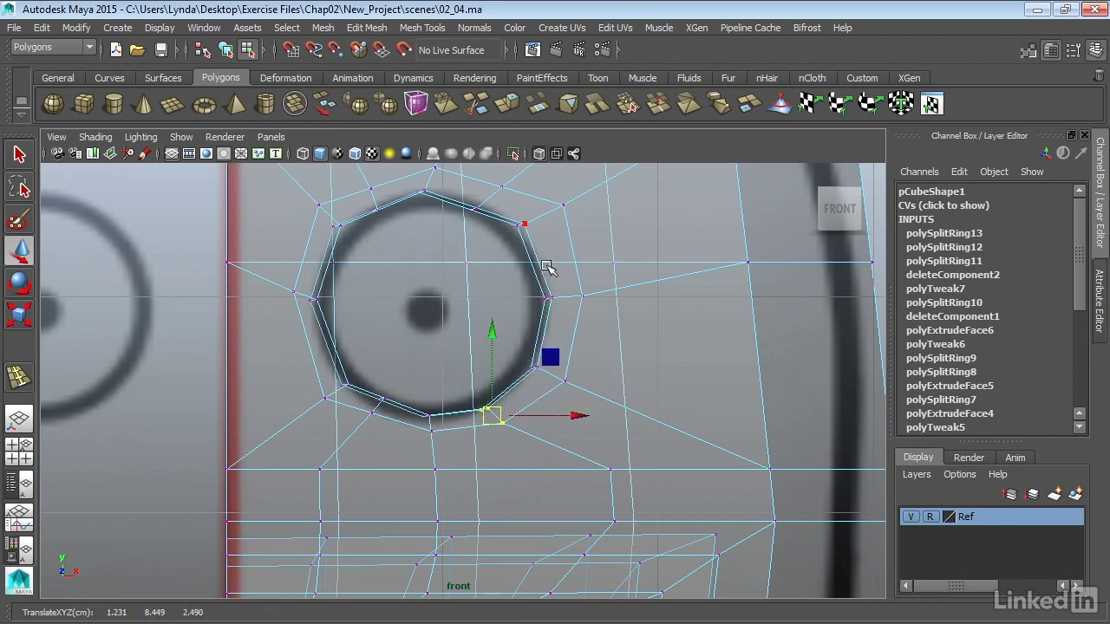
left_click(427, 419)
left_click_drag(426, 421, 431, 419)
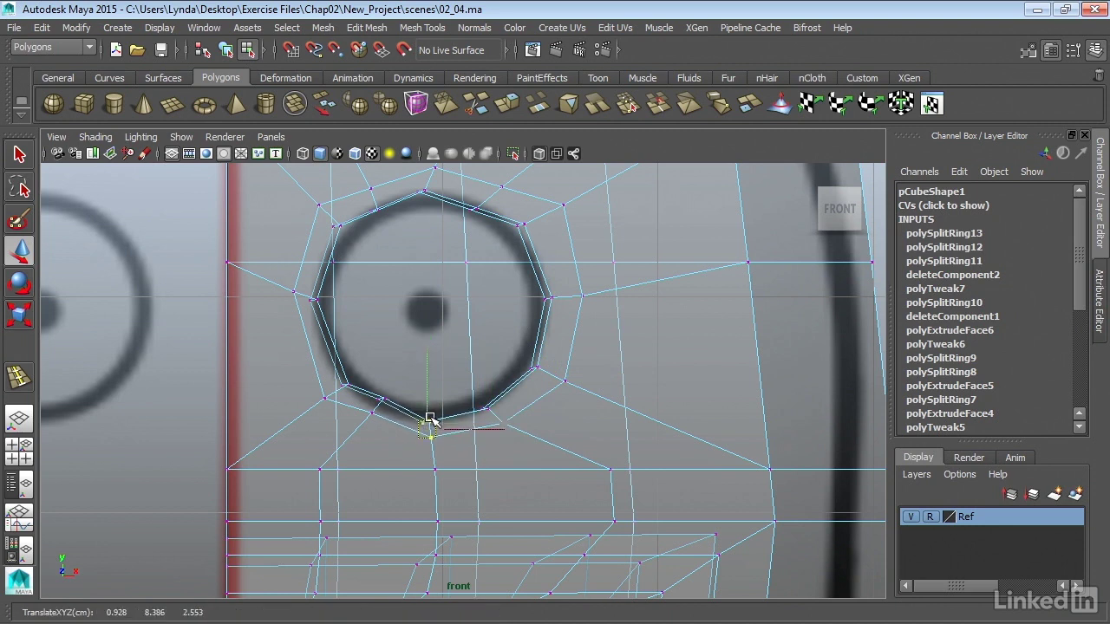
- Move the vertex pairs on the eye hole's lower inner side and outermost edge onto the reference circle
left_click(314, 394)
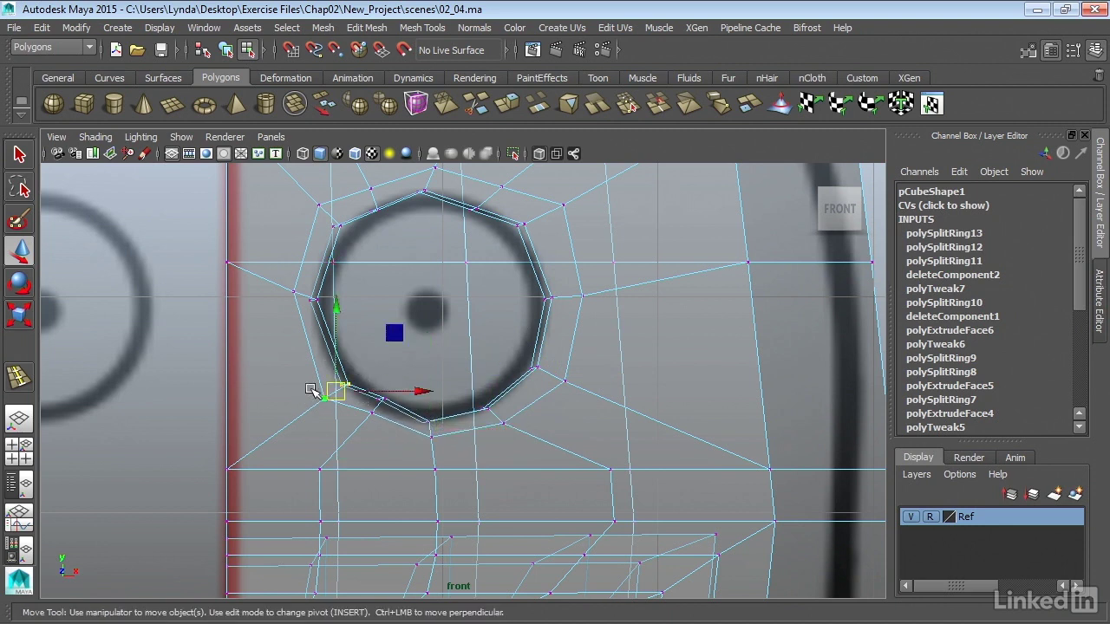
middle_click_drag(310, 389, 318, 373)
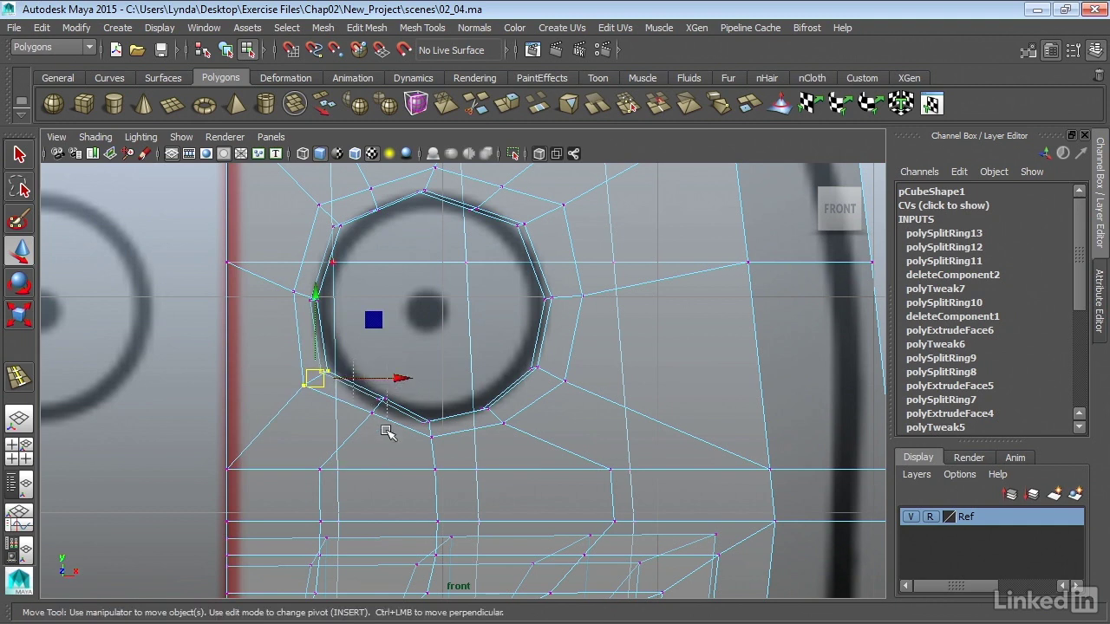
left_click(378, 400)
middle_click_drag(378, 400, 373, 414)
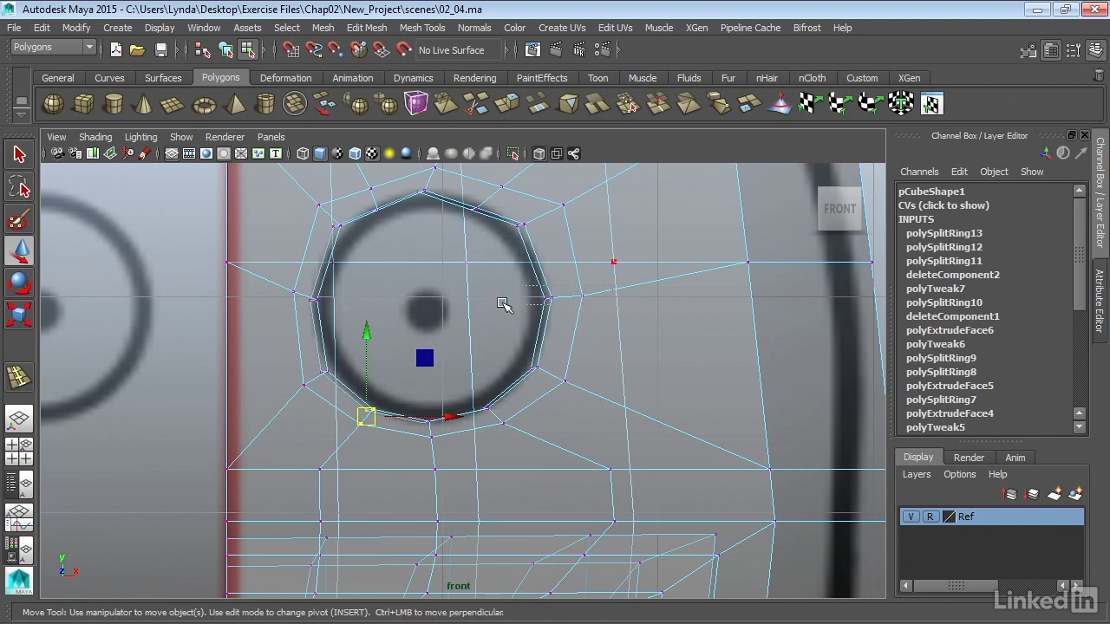
left_click(557, 293)
middle_click_drag(557, 293, 569, 304)
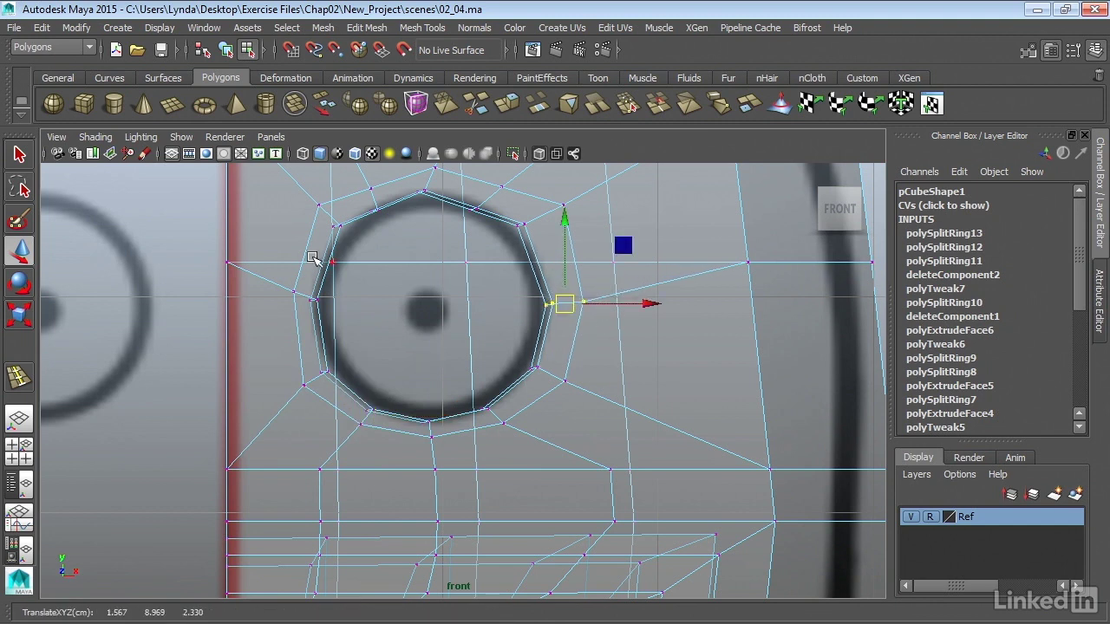
- Lower the centre-line vertex and the outer side vertex of the row beside the eye towards the eye hole's side vertices
left_click_drag(208, 248, 239, 276)
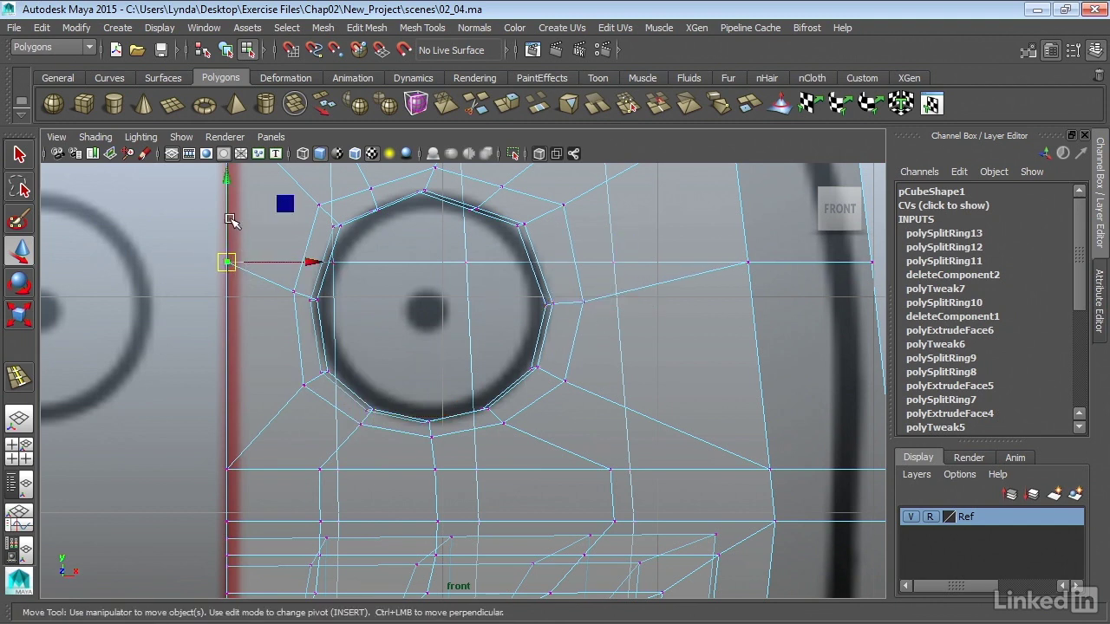
left_click(233, 238)
left_click(225, 263)
left_click(227, 212)
left_click_drag(228, 212, 230, 245)
left_click(746, 261)
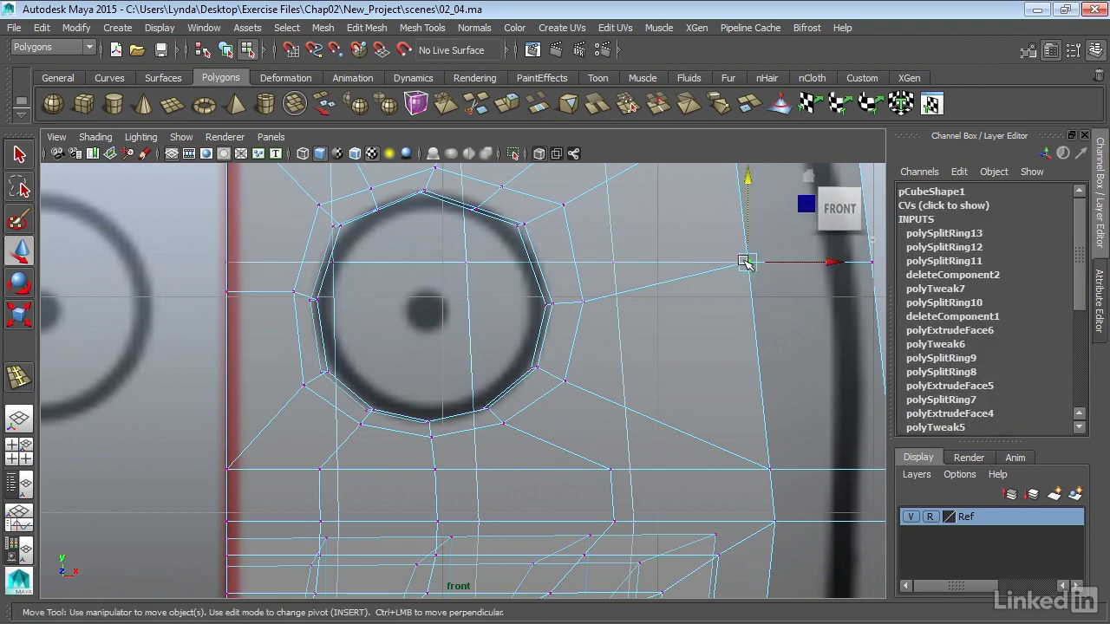
left_click_drag(747, 215, 744, 237)
middle_click_drag(754, 244, 780, 357, "alt")
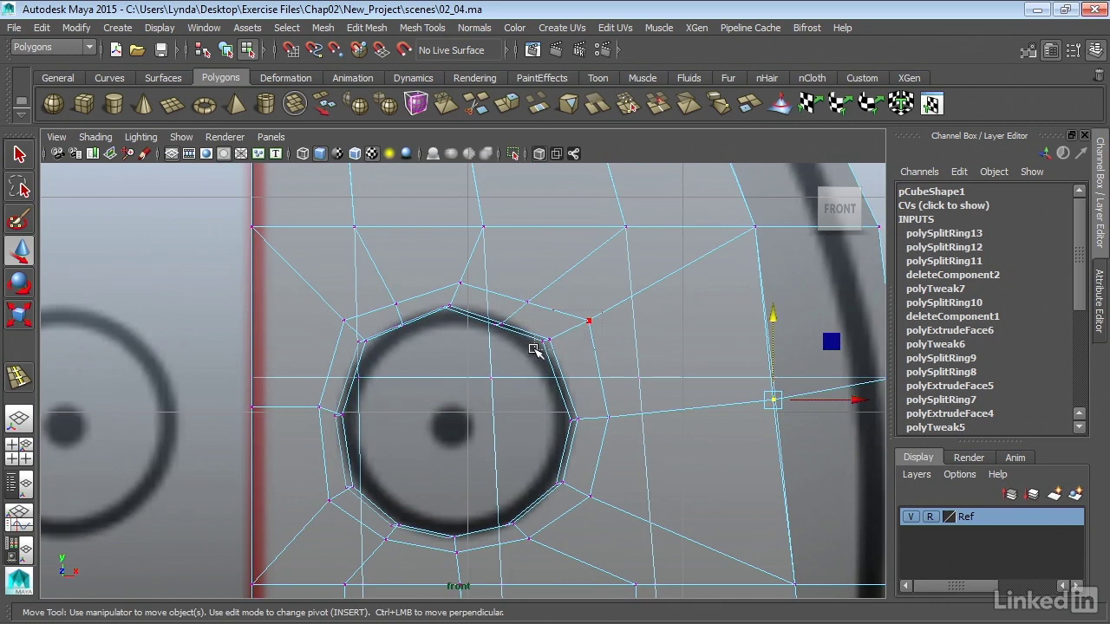
- Move the vertex pairs along the upper half of the eye hole so the edge follows the reference circle
left_click_drag(533, 349, 581, 340)
mouse_move(552, 292)
left_mouse_down()
mouse_move(485, 332)
mouse_move(533, 303)
left_mouse_up()
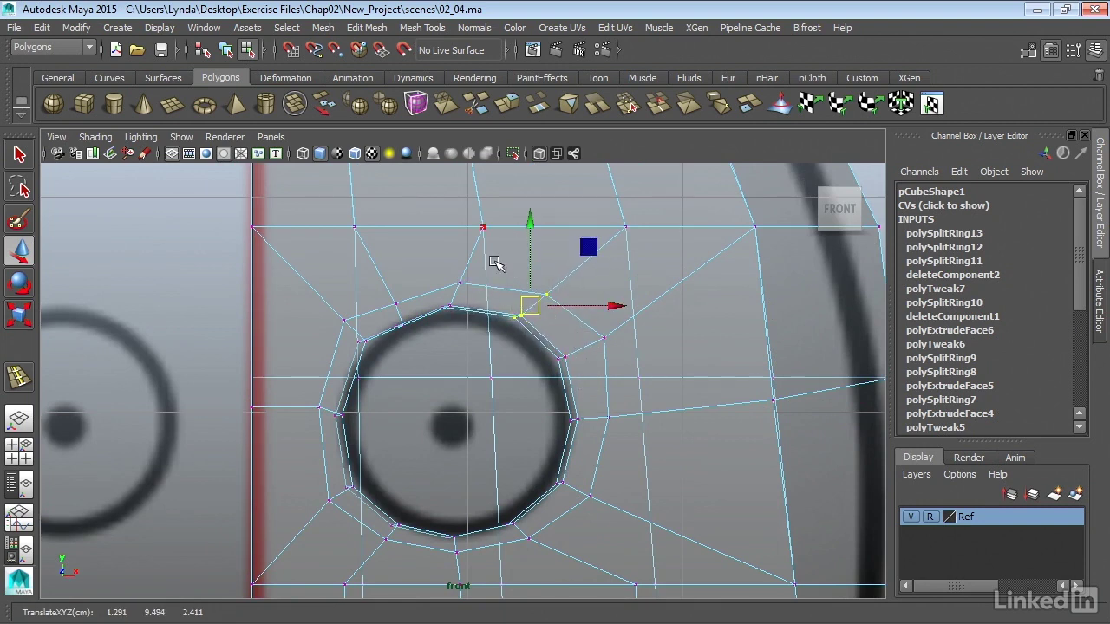
left_click_drag(529, 305, 384, 332)
left_click_drag(405, 310, 411, 298)
left_click_drag(317, 303, 350, 338)
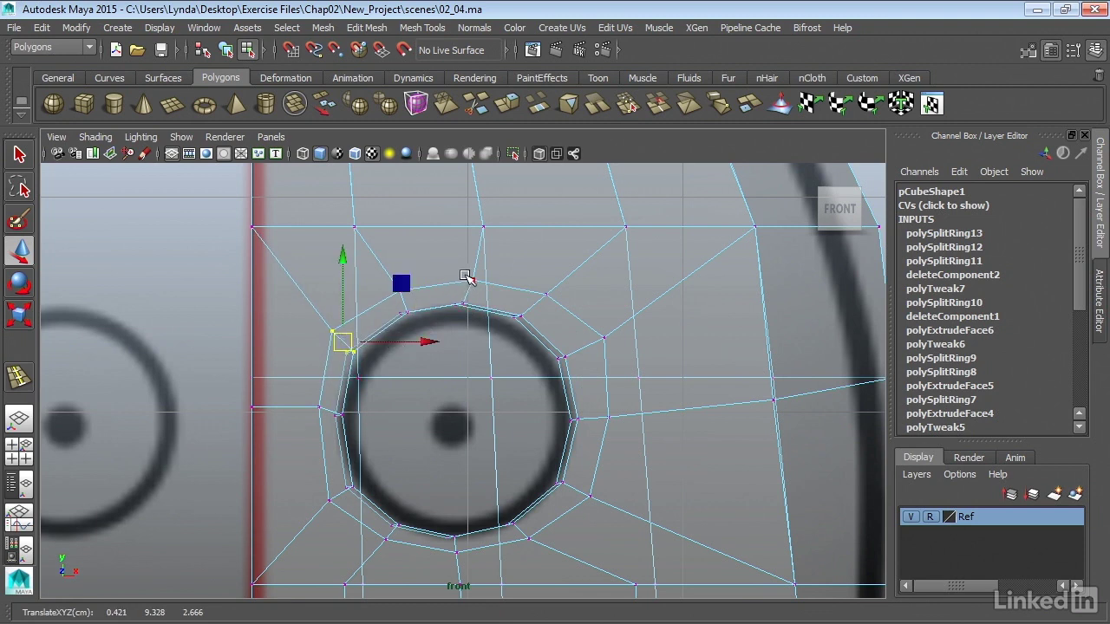
- Shift the vertices directly above the eye hole sideways into an even column and adjust the upper outer vertex of the surrounding ring
left_click(482, 230)
left_click_drag(515, 226, 504, 226)
left_click(471, 278)
left_click_drag(507, 278, 511, 278)
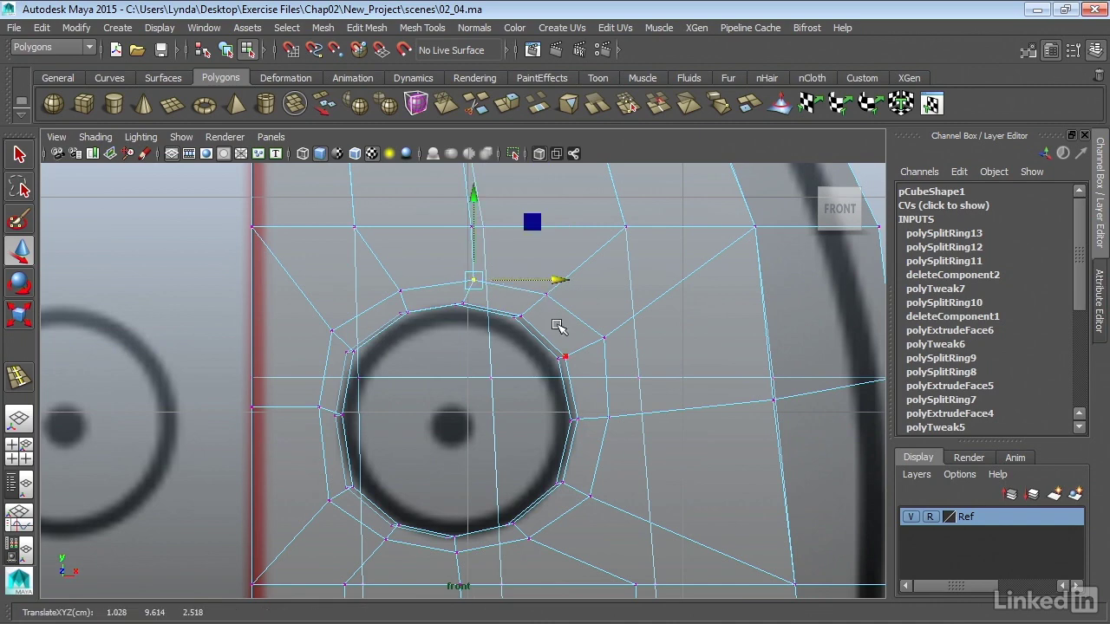
middle_click_drag(576, 476, 578, 452, "alt")
left_click(605, 312)
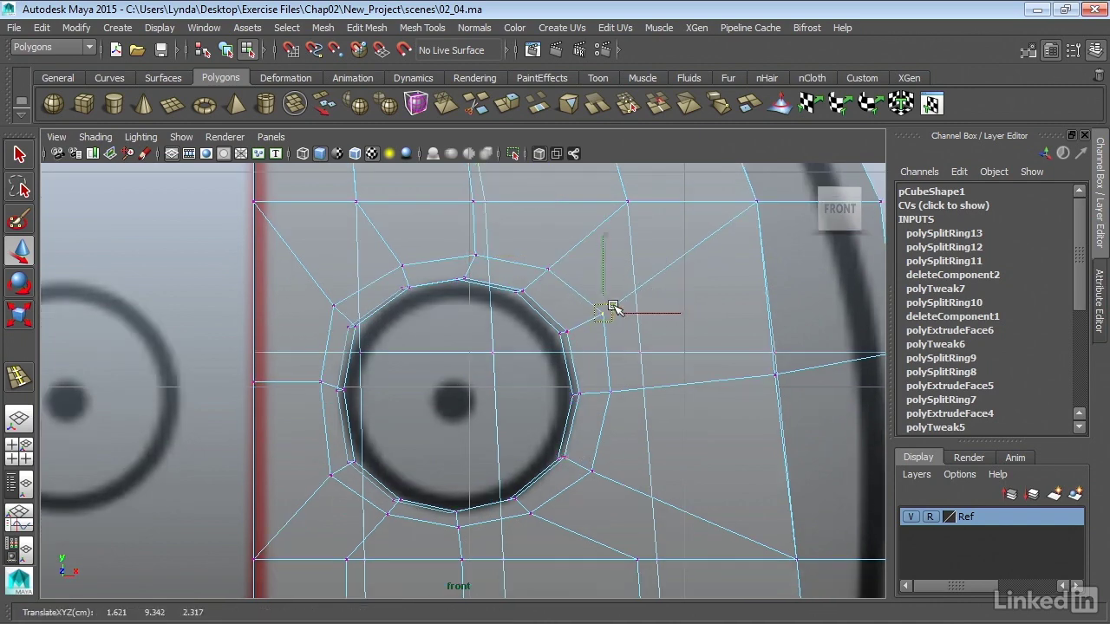
- Check the mouth in the perspective view, return to the front view and turn off X-Ray shading there
key("space")
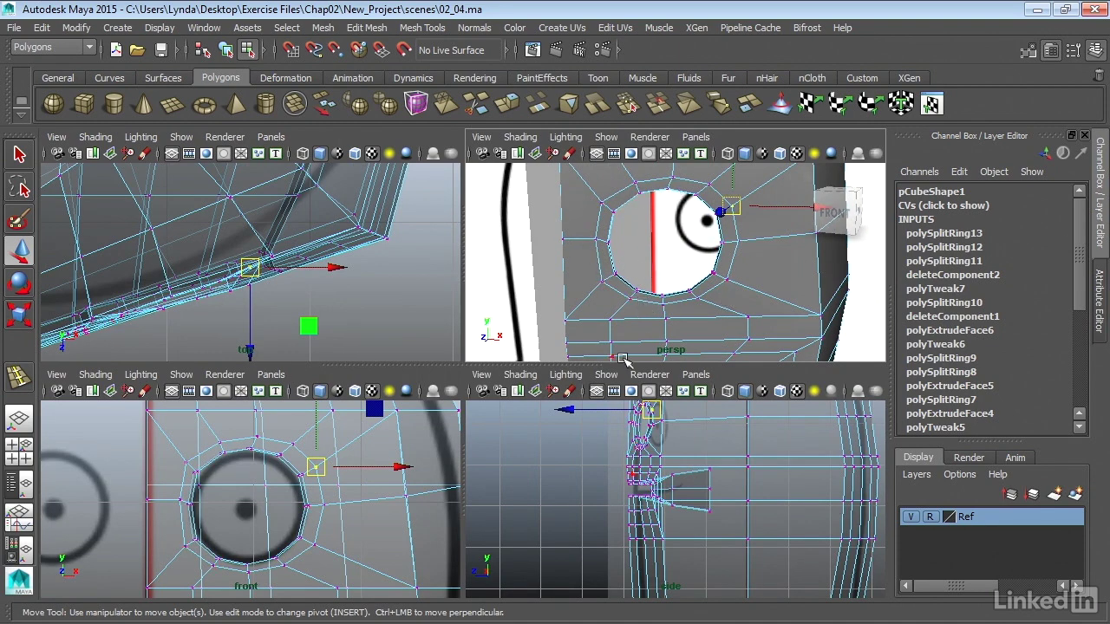
key("space")
left_click_drag(533, 541, 565, 355, "alt")
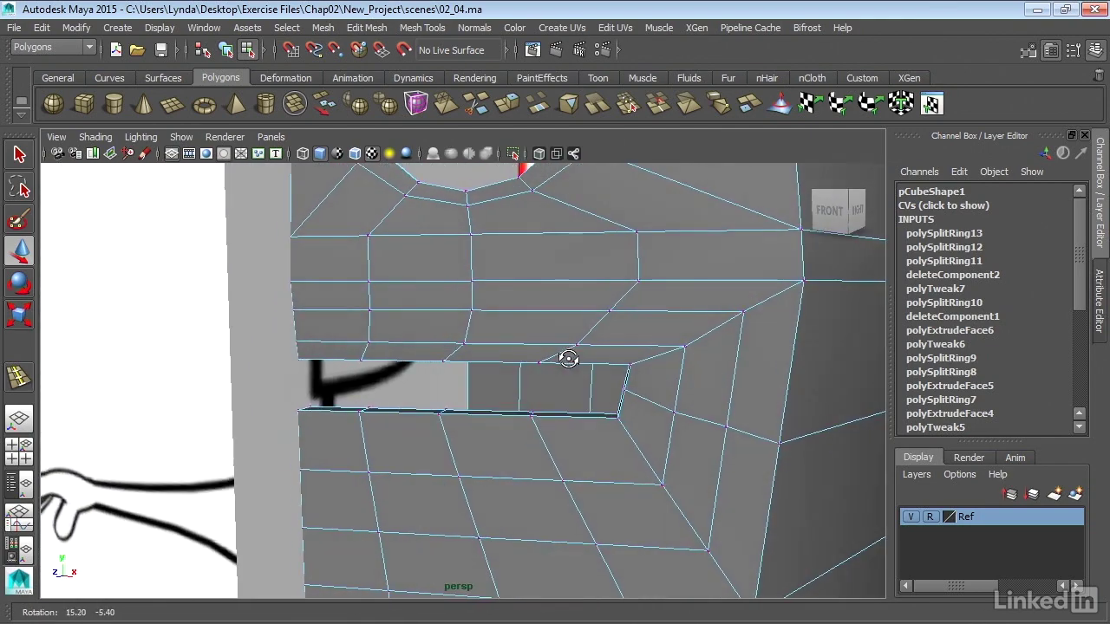
key("space")
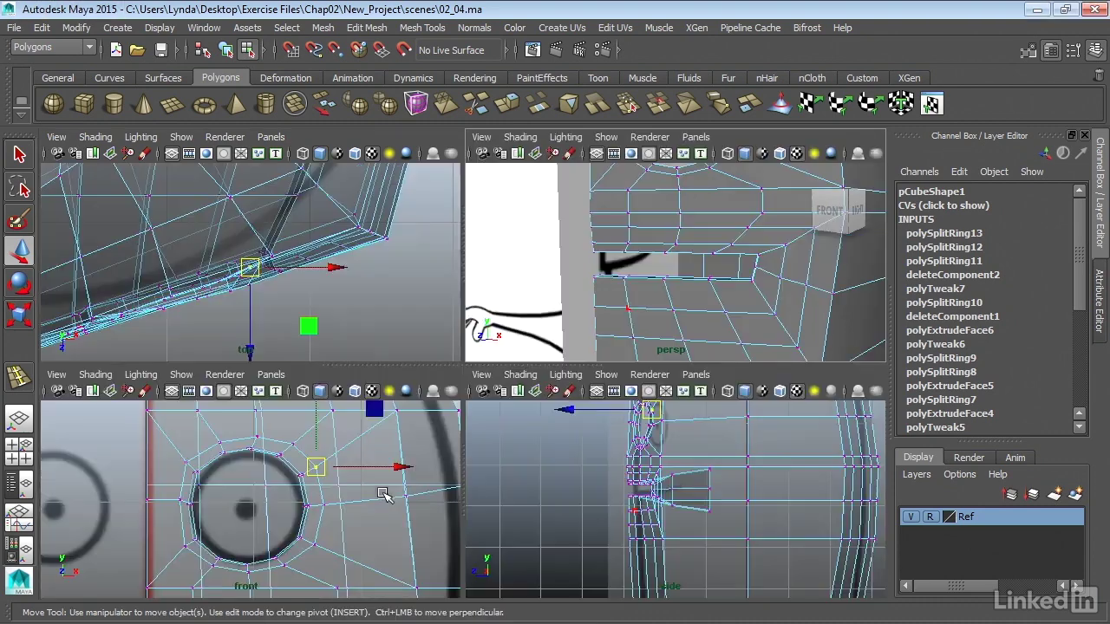
key("space")
middle_click_drag(416, 515, 388, 205, "alt")
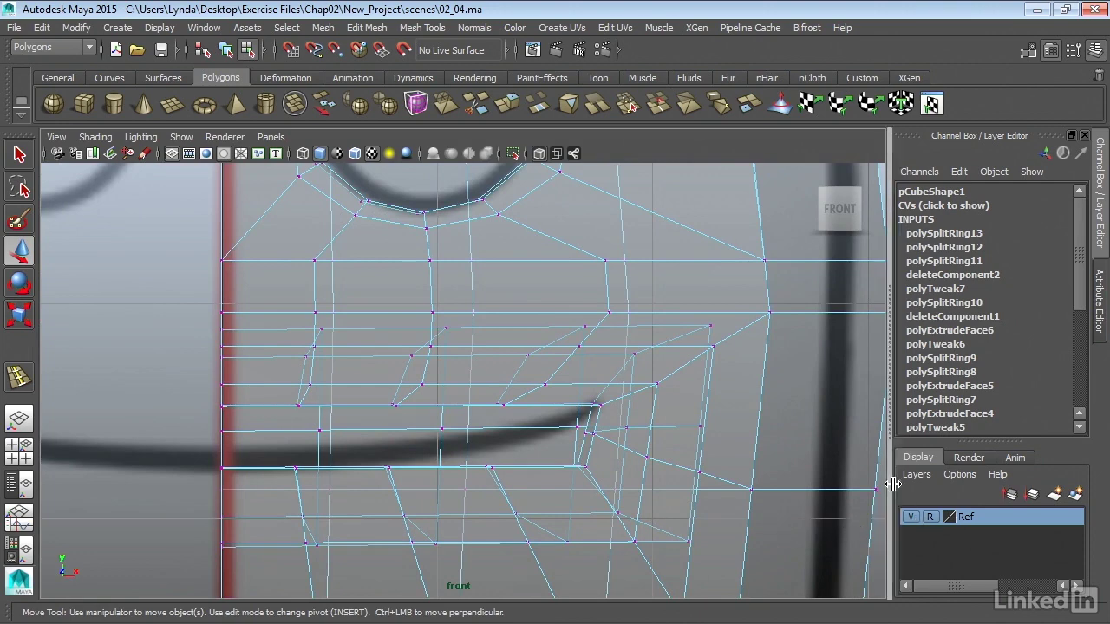
left_click(95, 137)
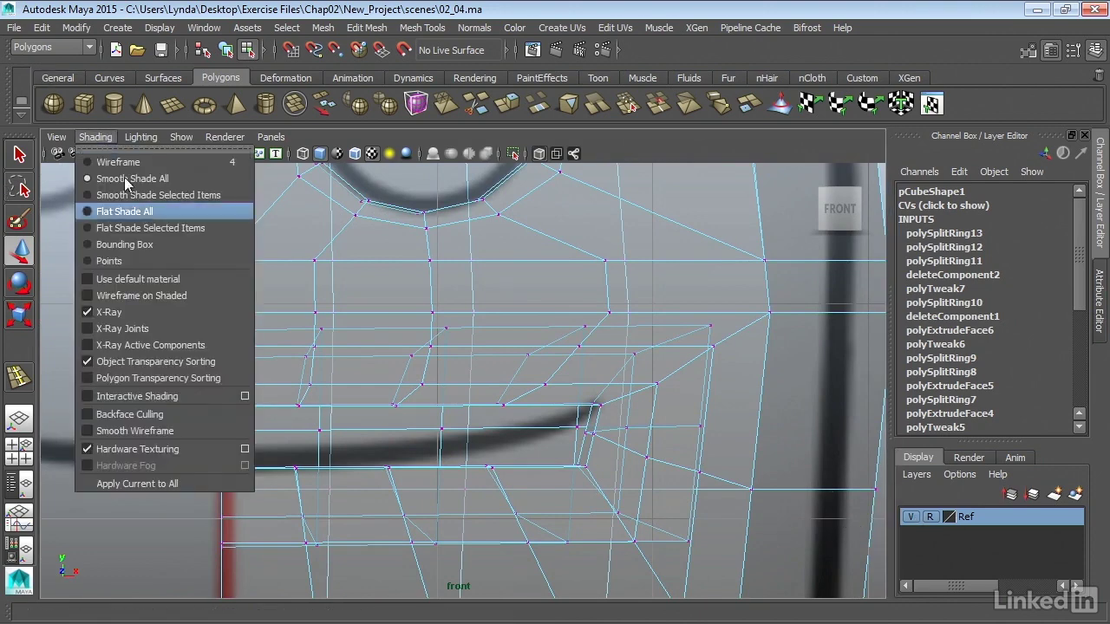
left_click(114, 312)
- Move the vertex at the upper corner of the mouth opening outward and up
mouse_move(322, 352)
middle_mouse_down("alt")
mouse_move(372, 339)
mouse_move(372, 311)
middle_mouse_up("alt")
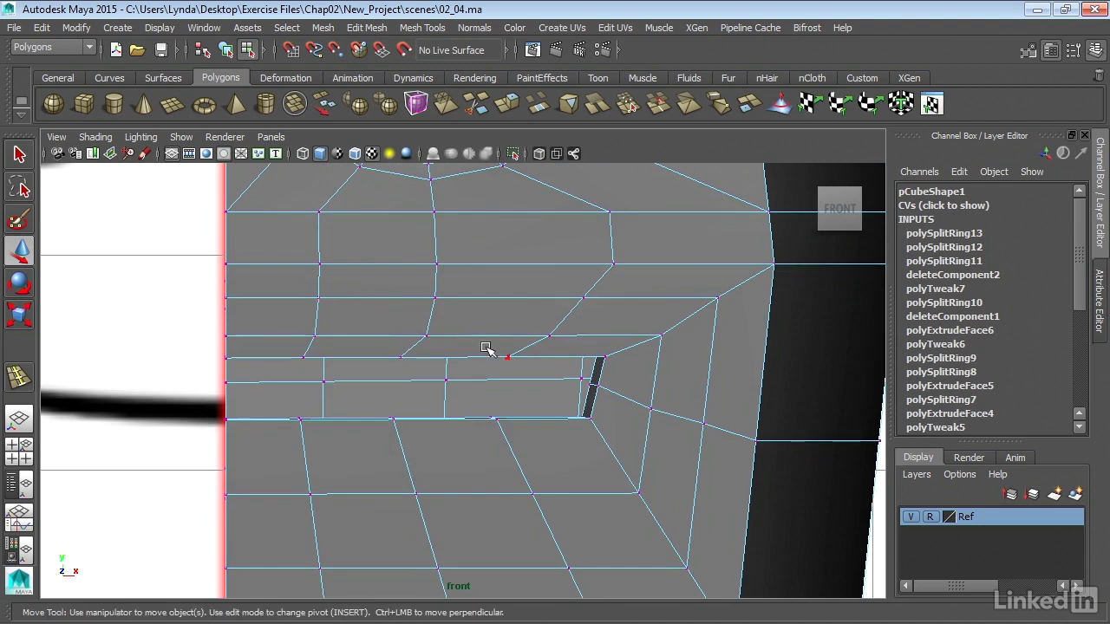
left_click(599, 361)
left_click_drag(637, 352, 611, 321)
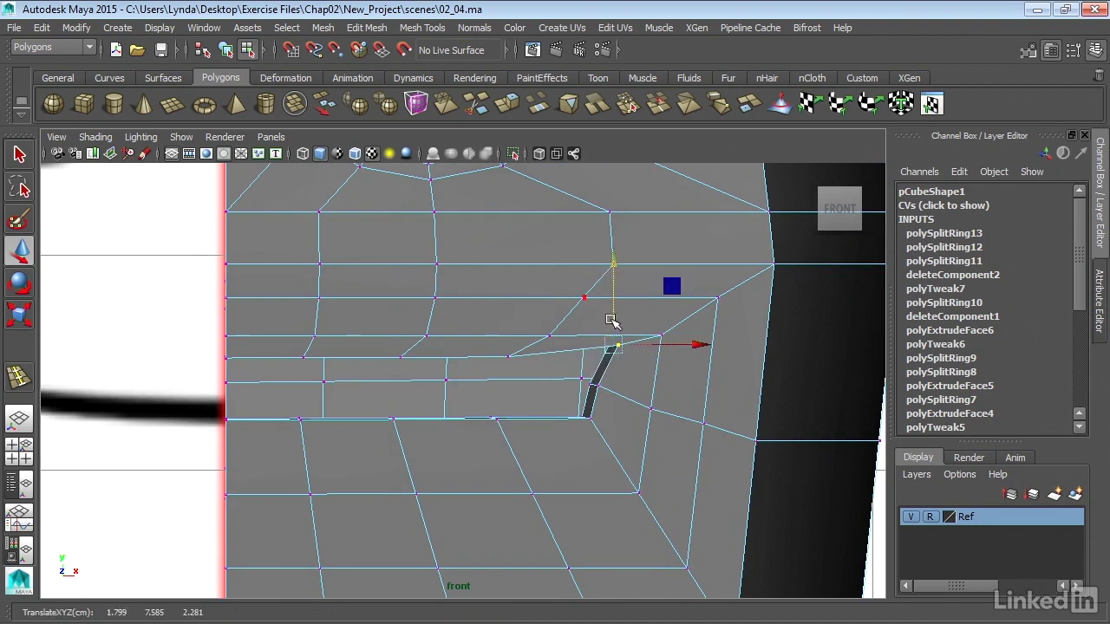
- Select the four vertices running from below the eye to the mouth's upper edge and set the Move tool's axis to Normal
middle_click_drag(632, 246, 640, 274, "alt")
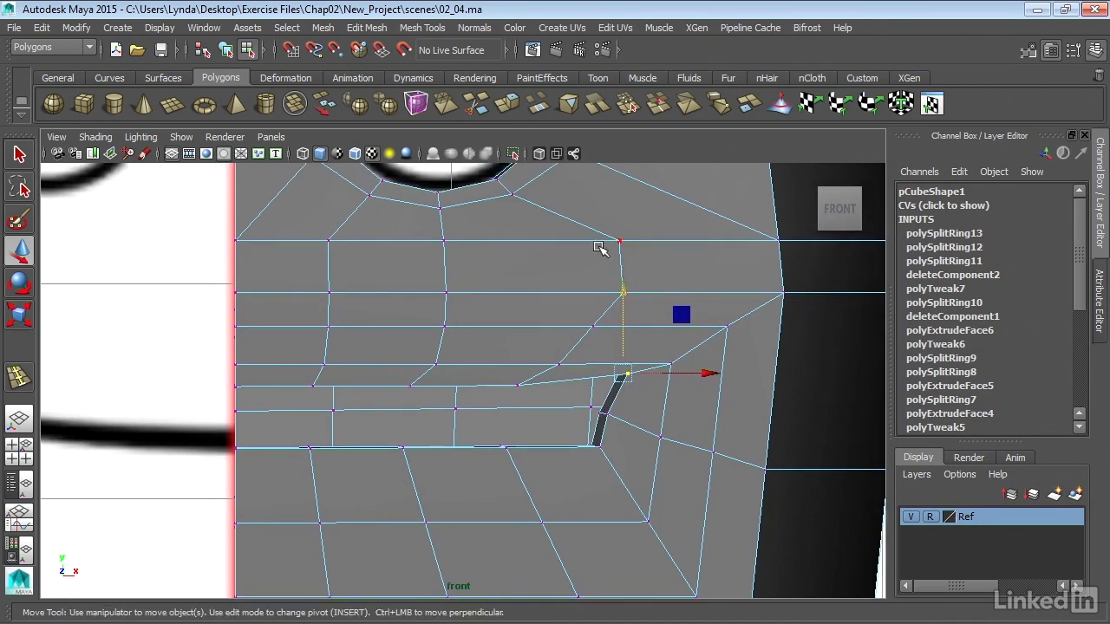
left_click(615, 242)
left_click(623, 293, "shift")
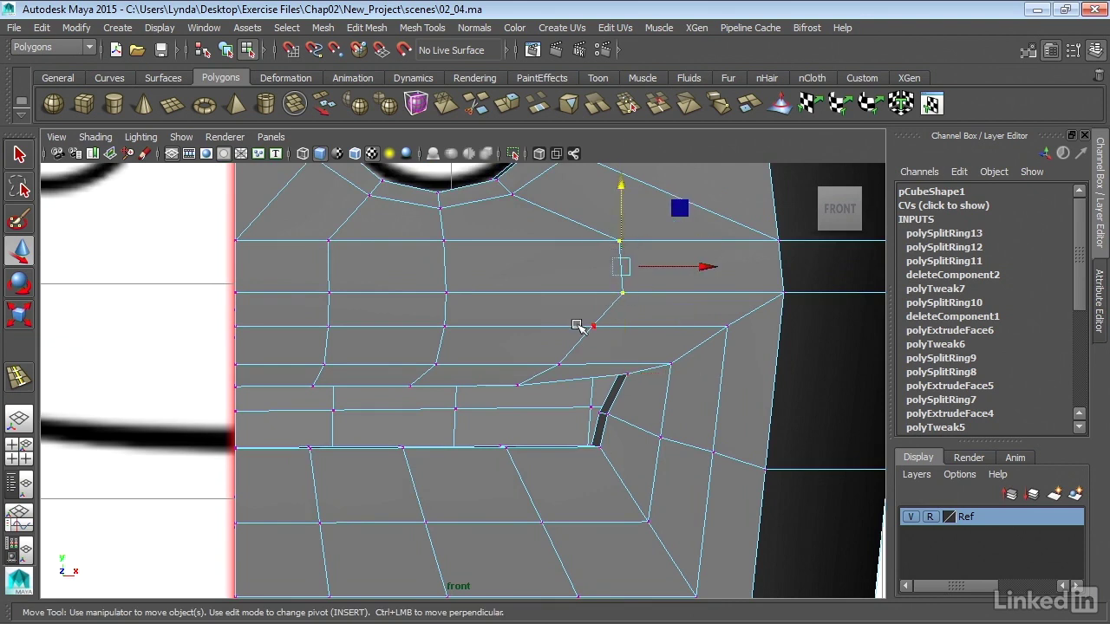
left_click(589, 326, "shift")
left_click(562, 363, "shift")
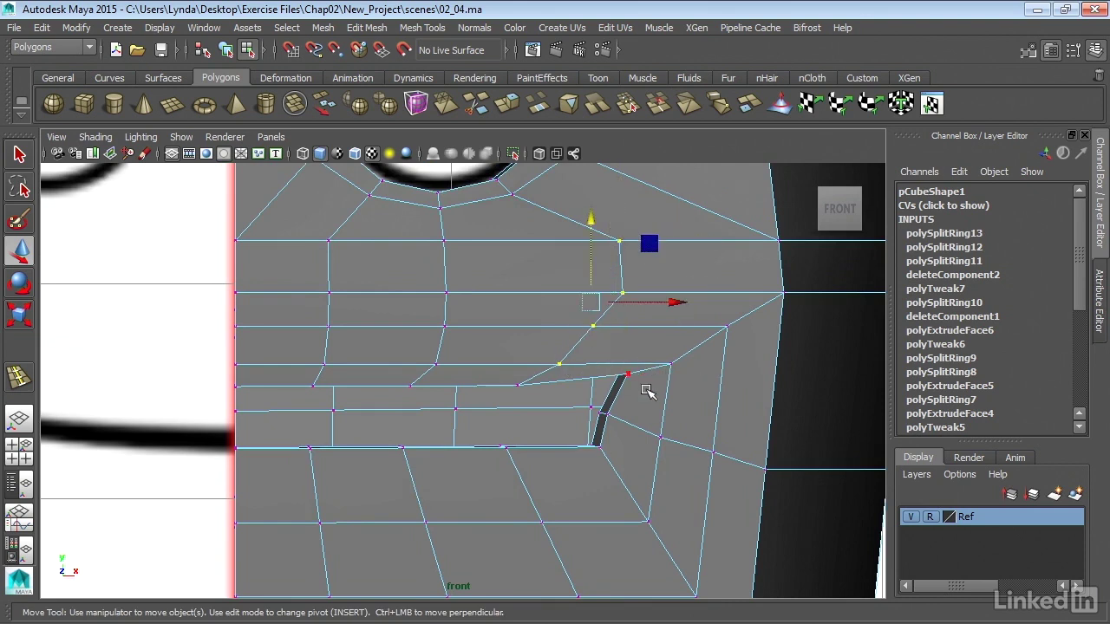
middle_click_drag(631, 362, 558, 391, "alt")
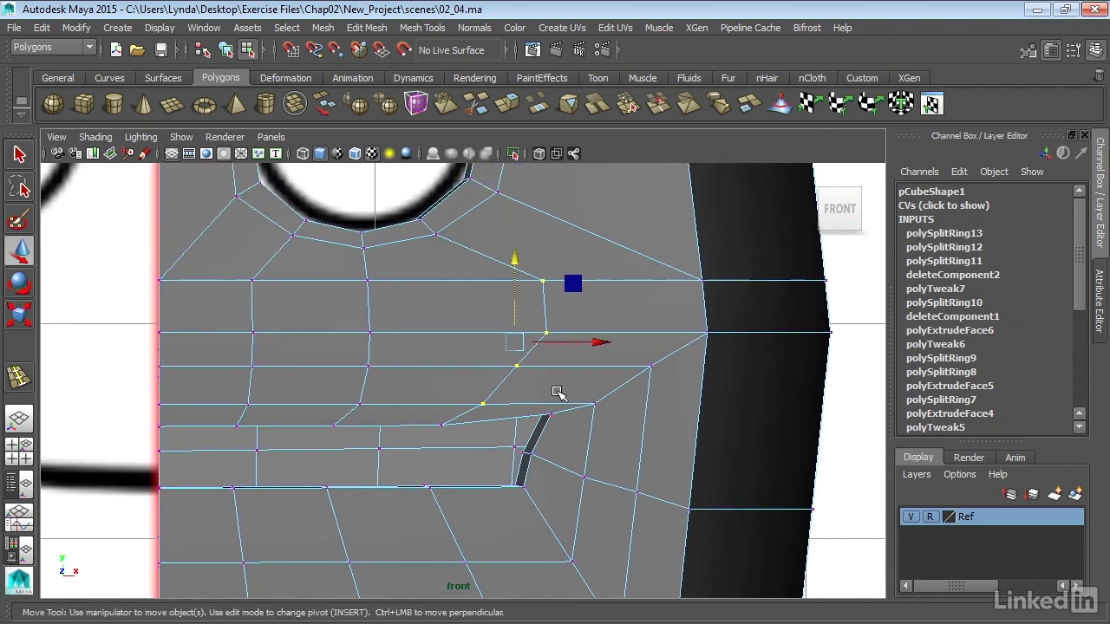
double_click(18, 260)
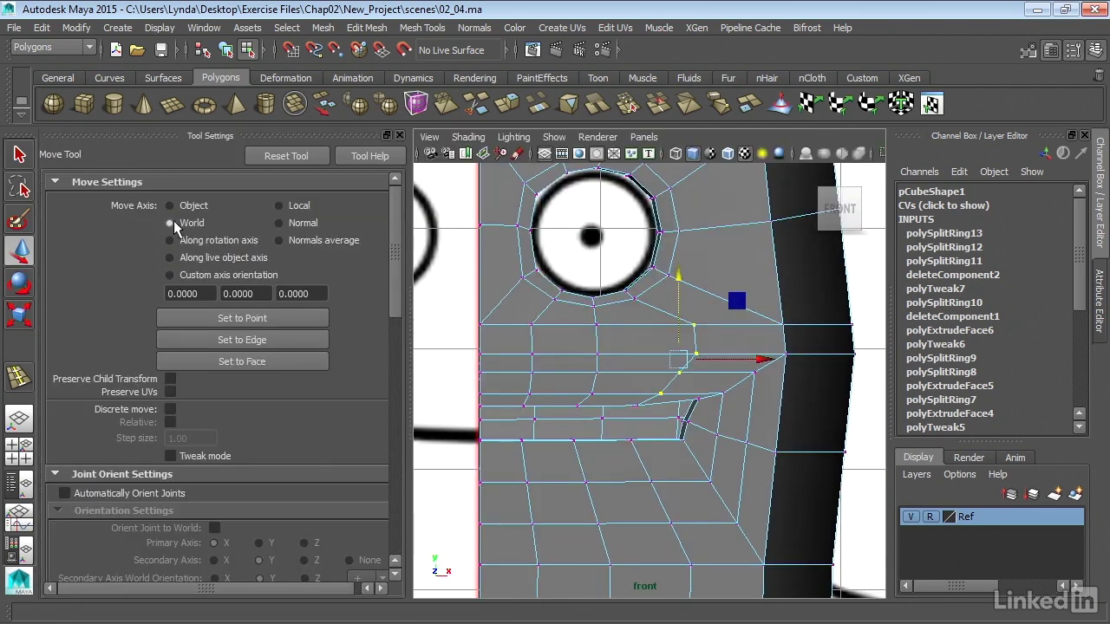
left_click(279, 223)
key("space")
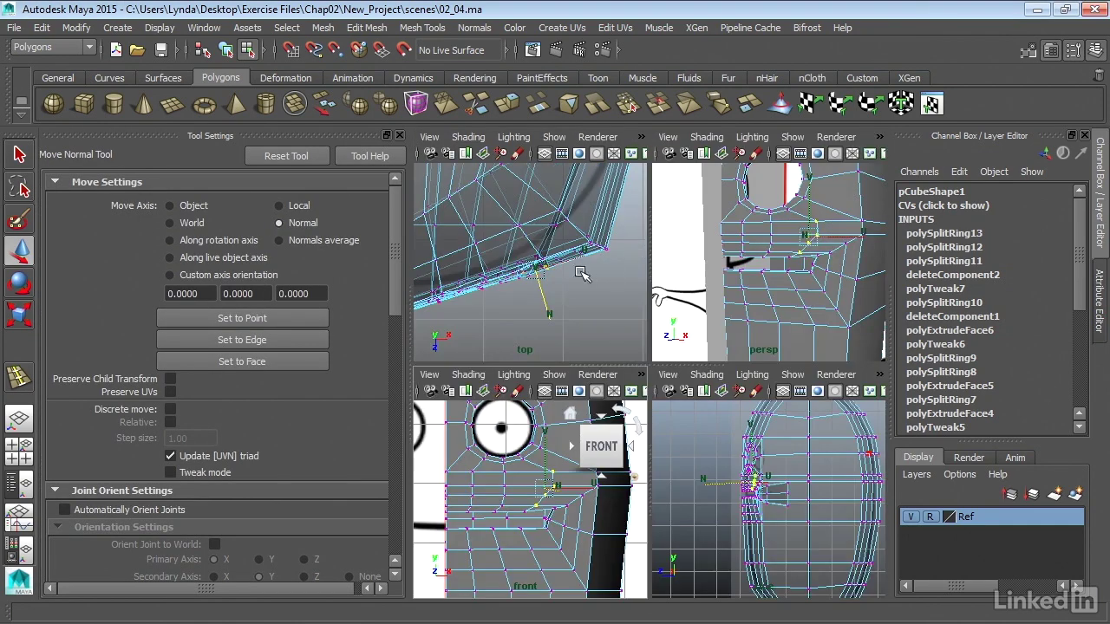
key("space")
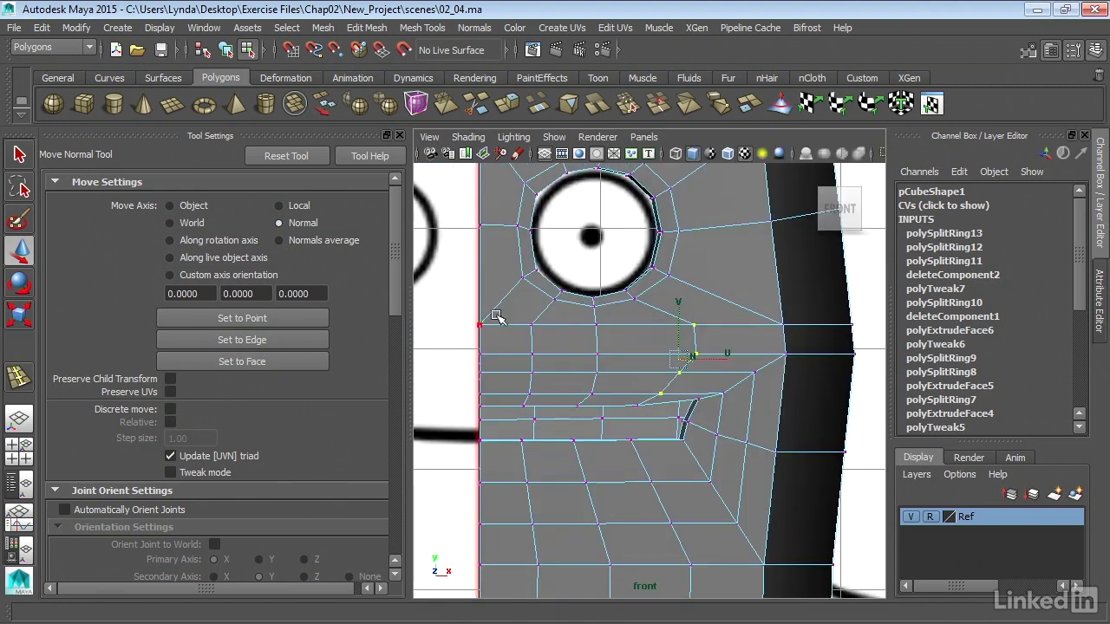
- Slide the vertices between the eye and the mouth corner one by one along their surface edges to even out the column
left_click(692, 325)
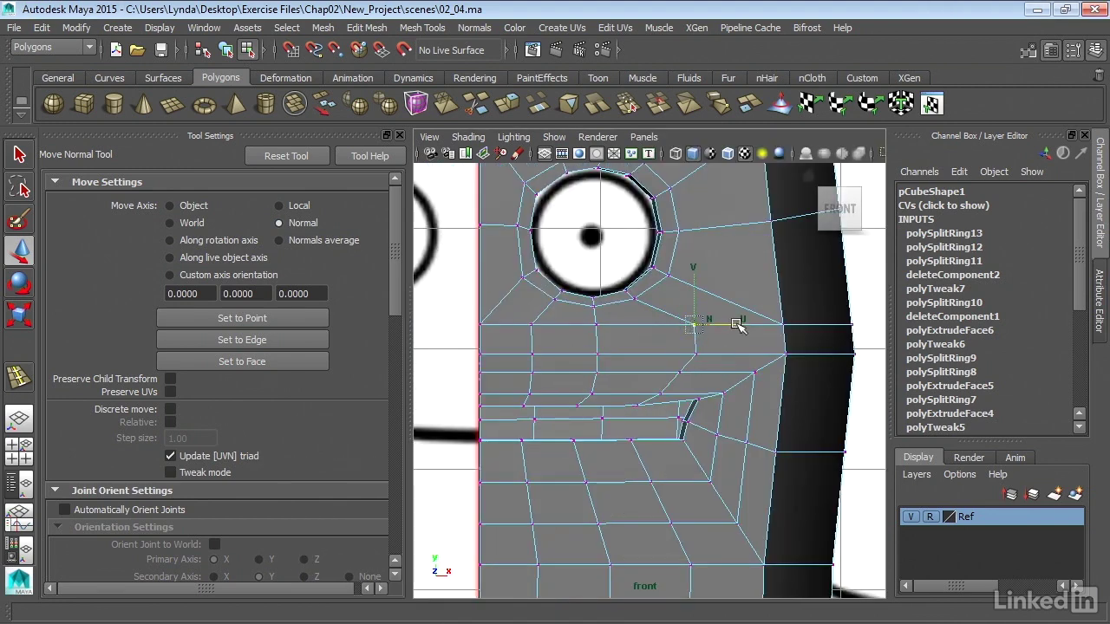
left_click_drag(734, 325, 665, 392)
left_click(695, 353)
left_click(680, 372)
left_click(662, 394)
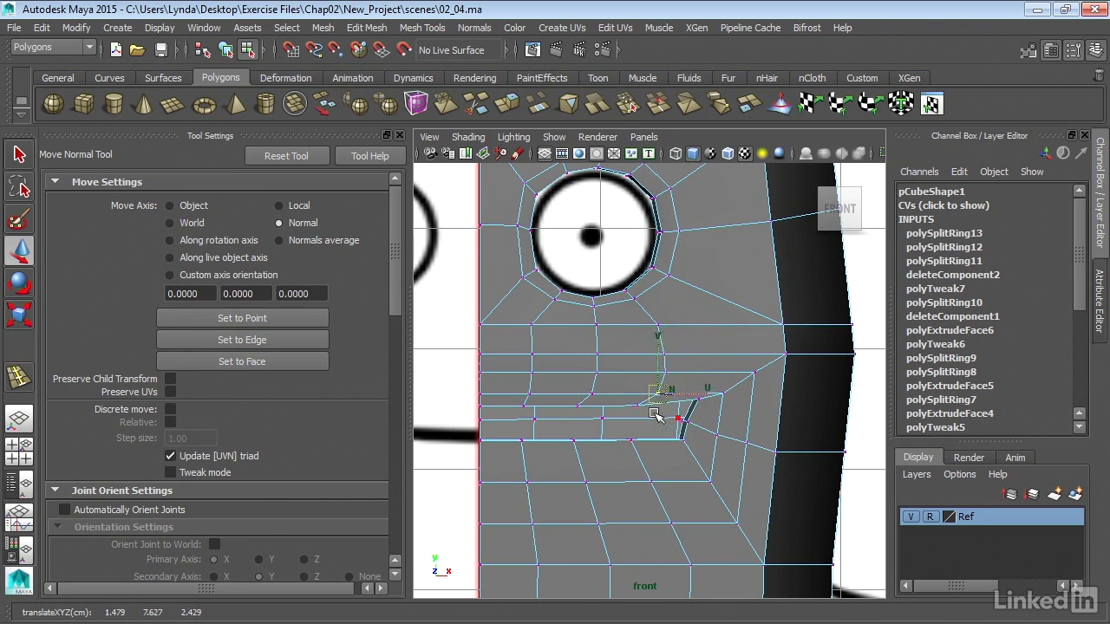
left_click(634, 406)
left_click_drag(659, 406, 673, 408)
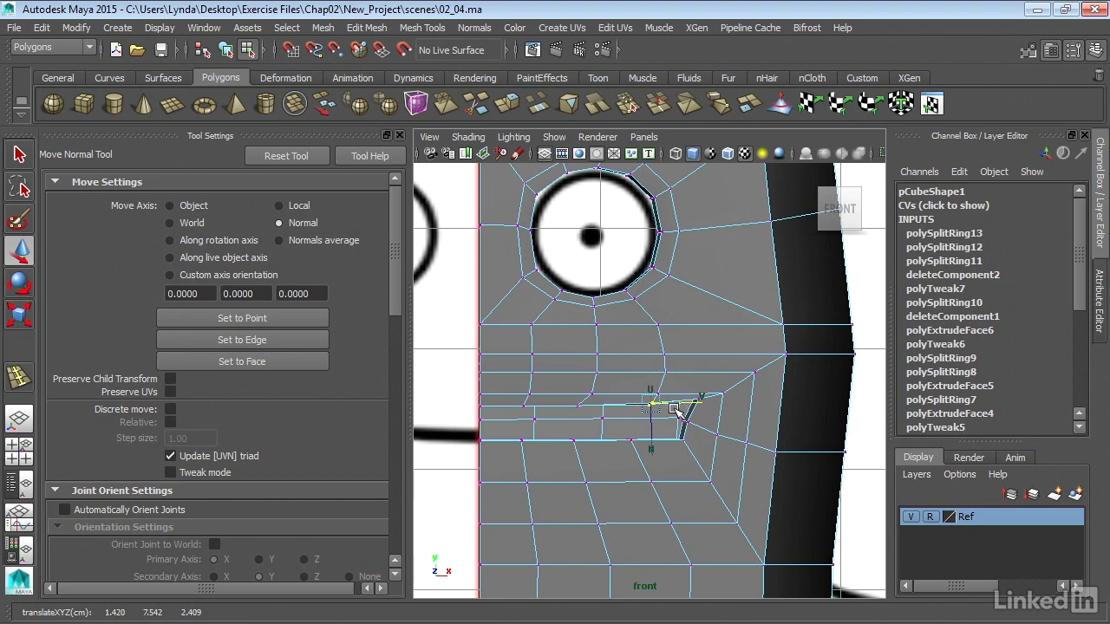
- Set the Move tool's axis back to World and show all four views
left_click(180, 223)
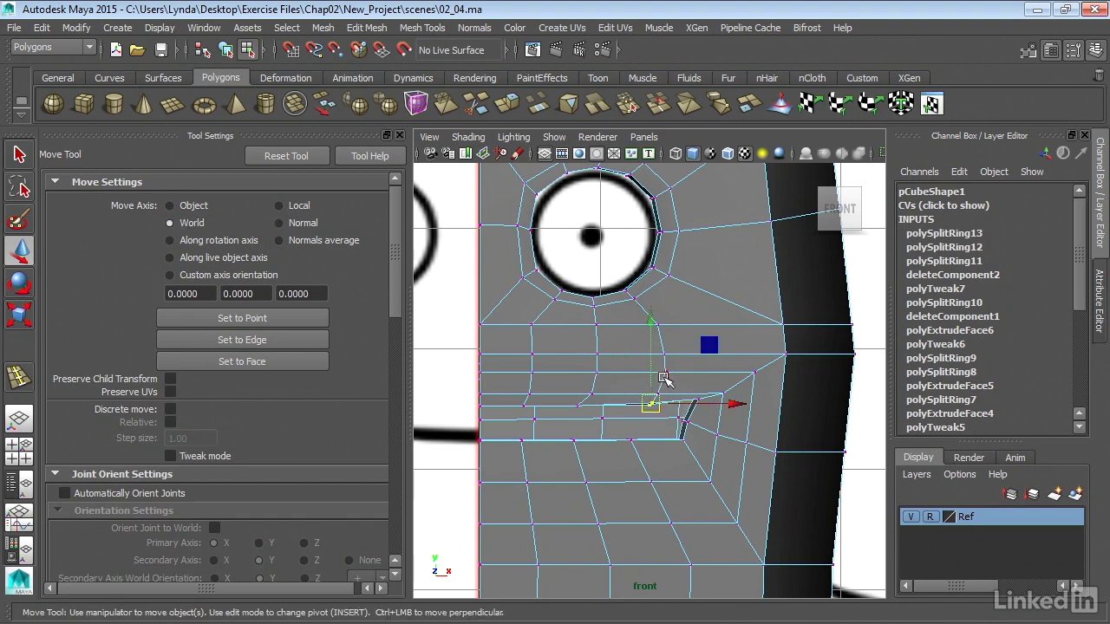
key("space")
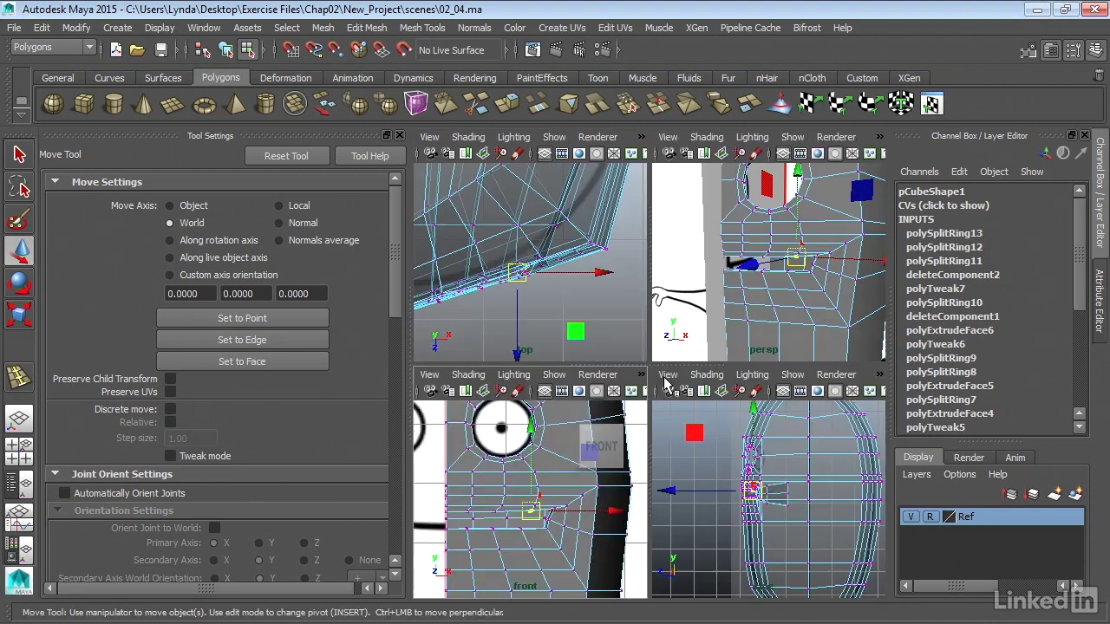
- Close the Tool Settings and maximize the front view at the mouth opening
left_click(400, 136)
key("space")
right_click_drag(377, 479, 718, 479, "alt")
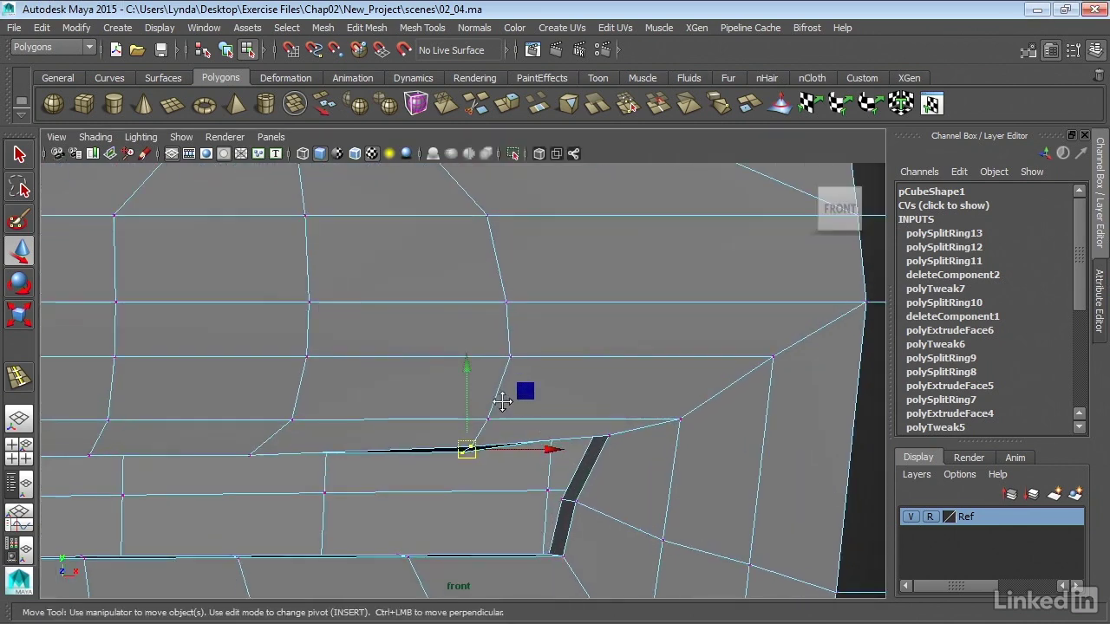
- Adjust the vertex on the mouth's upper edge near the corner, and pull the upper corner vertex inward and down
middle_click_drag(502, 402, 509, 347, "alt")
left_click(553, 436)
left_click(473, 393)
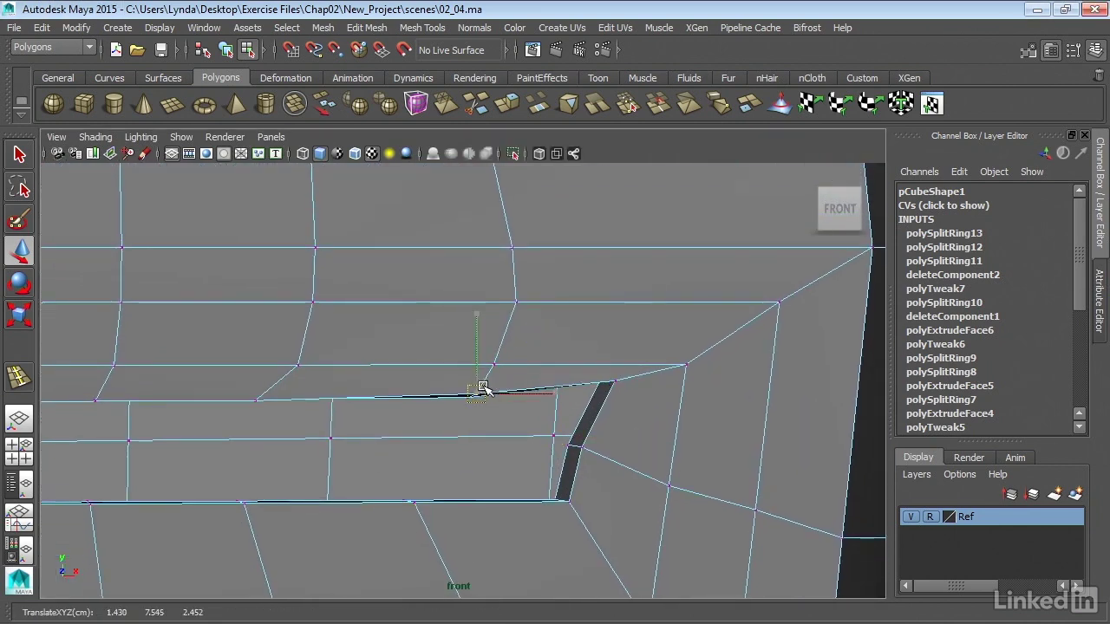
left_click(614, 381)
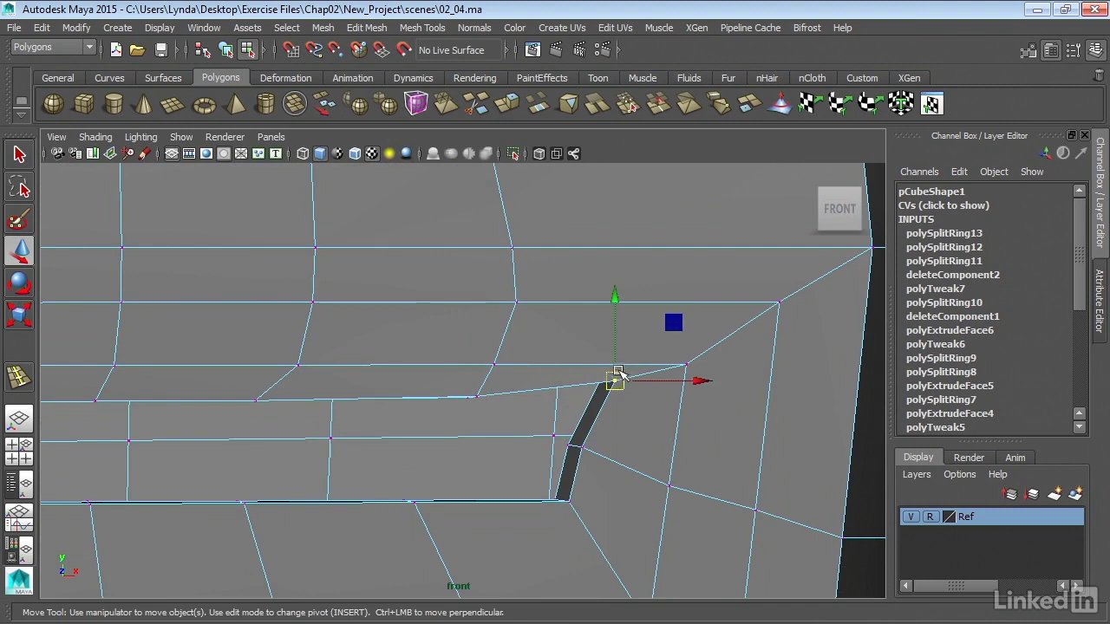
left_click_drag(614, 382, 603, 384)
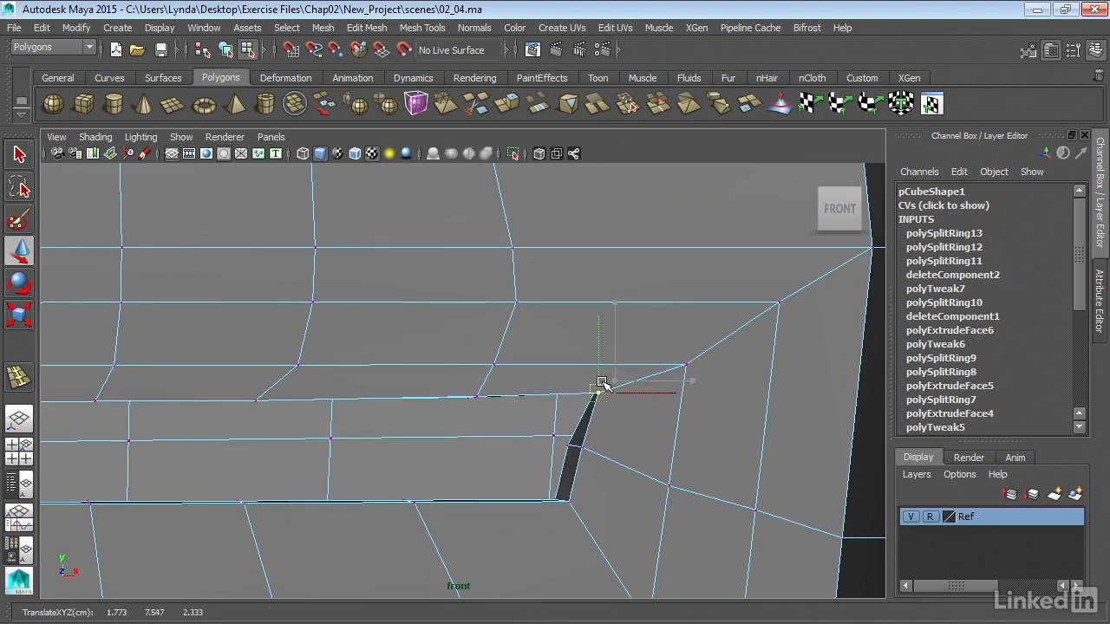
- Shift the middle column's vertex just above the mouth's upper edge slightly toward the body's centerline
middle_click_drag(602, 384, 750, 374, "alt")
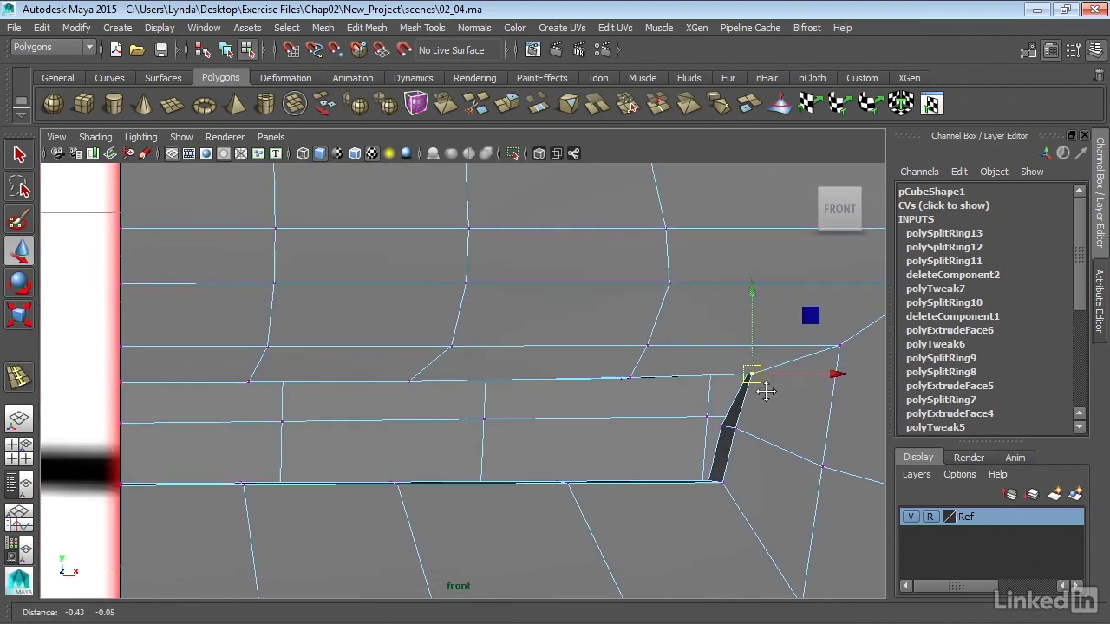
left_click(447, 346)
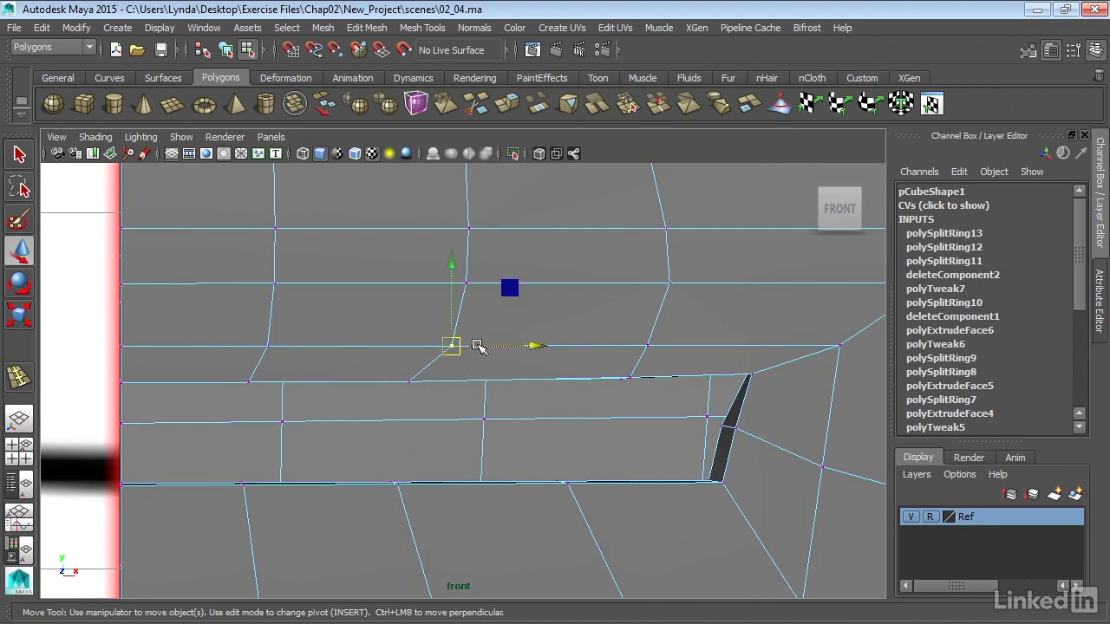
left_click_drag(478, 347, 465, 346)
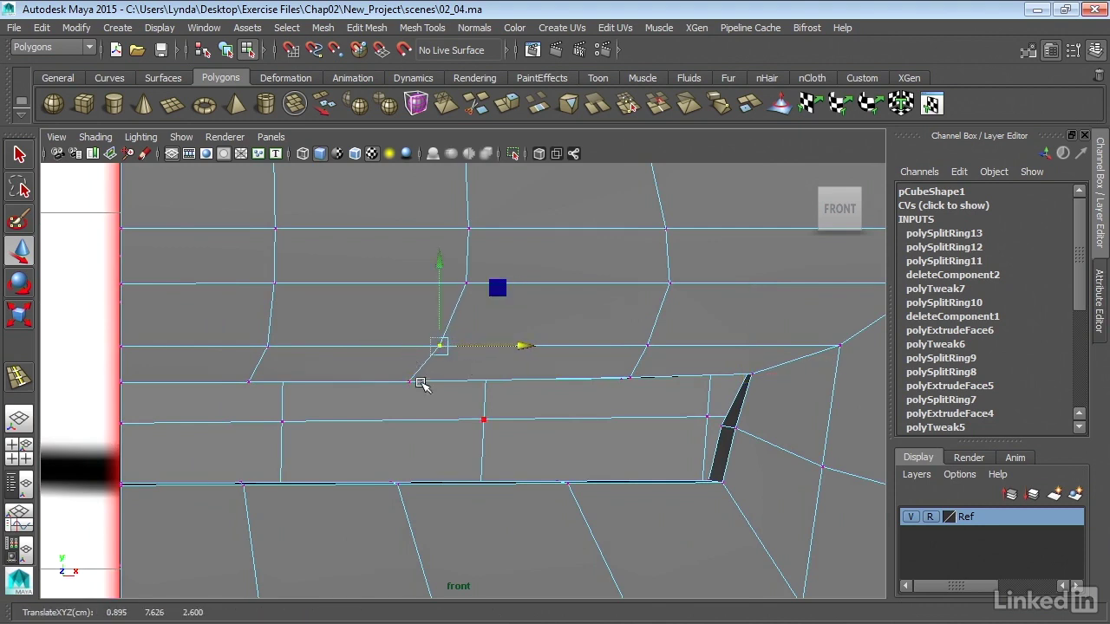
- Move the three lowest vertices of the innermost column above the mouth toward the body's centerline
middle_click_drag(420, 384, 408, 334, "alt")
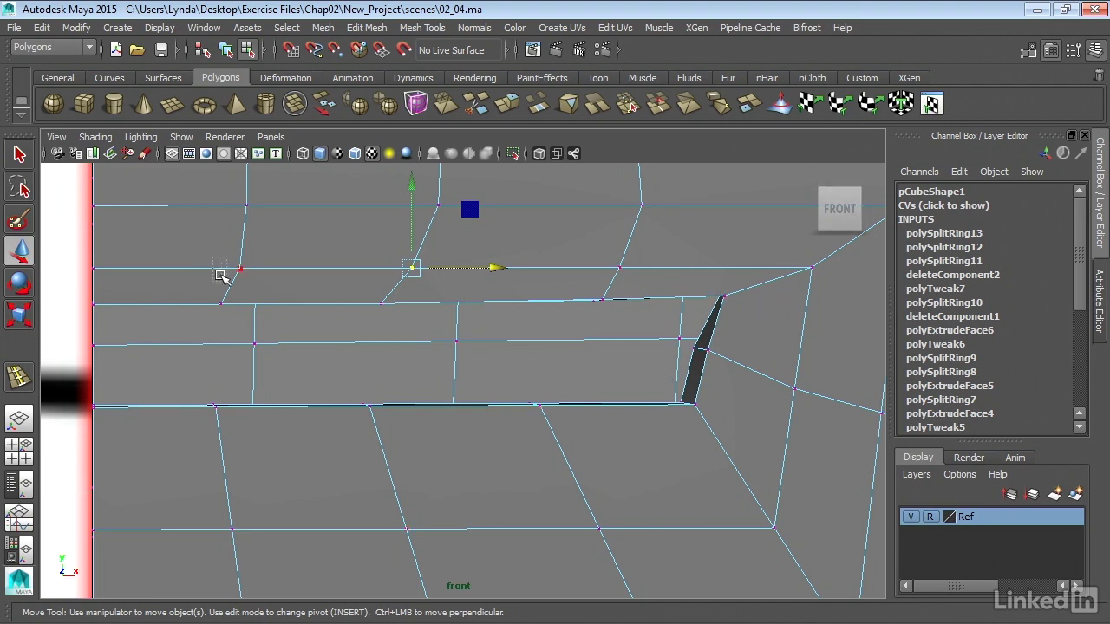
left_click_drag(220, 275, 245, 307)
left_click_drag(259, 288, 219, 290)
middle_click_drag(301, 209, 317, 380, "alt")
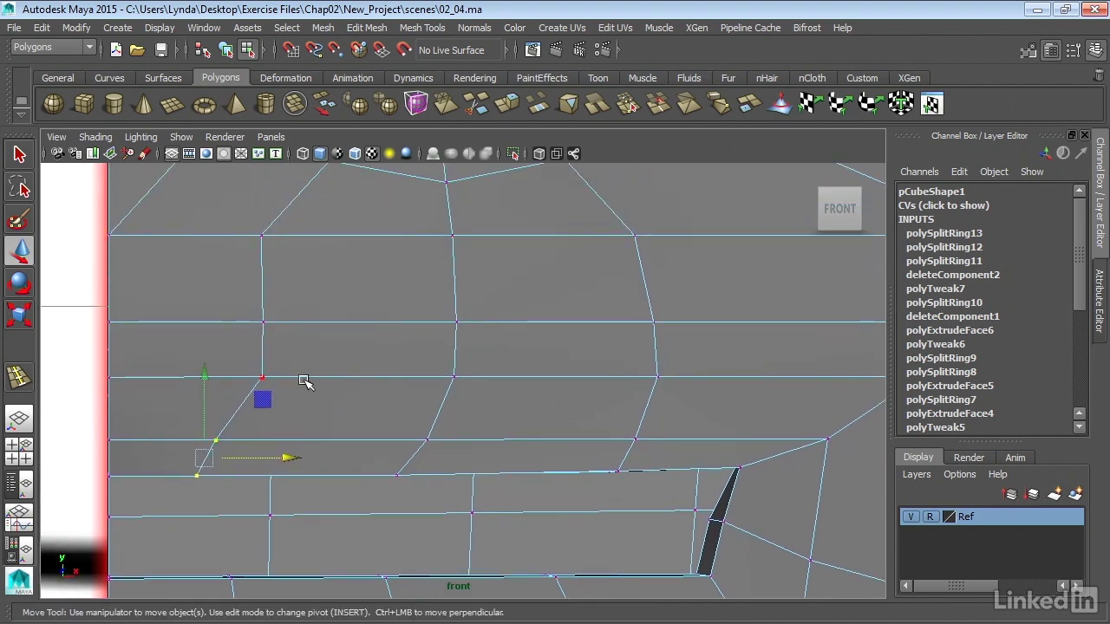
left_click(262, 378)
left_click_drag(303, 376, 267, 376)
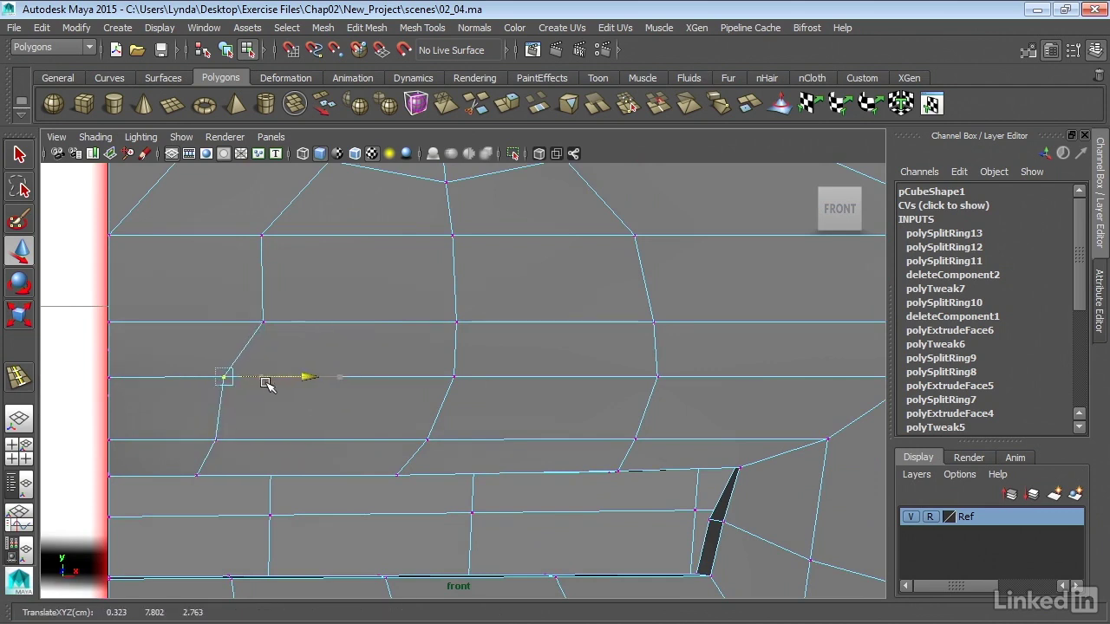
- Straighten the innermost column by shifting its two upper vertices toward the centerline and its mouth-edge vertex slightly outward
left_click(262, 323)
left_click_drag(304, 322, 273, 322)
middle_click_drag(323, 217, 334, 269, "alt")
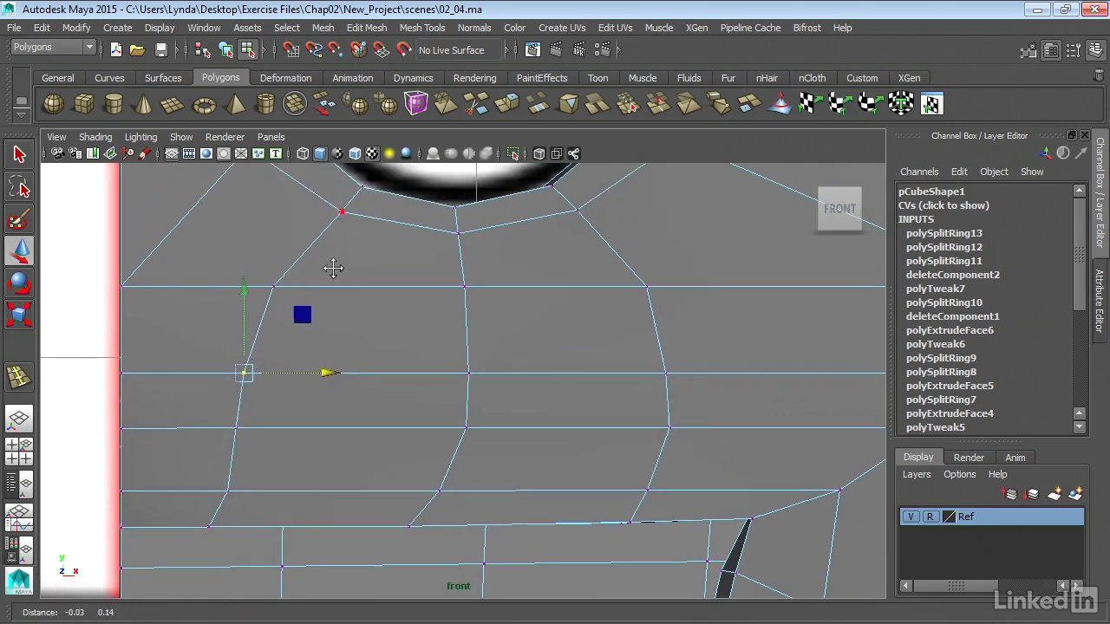
left_click(271, 289)
left_click_drag(326, 287, 302, 287)
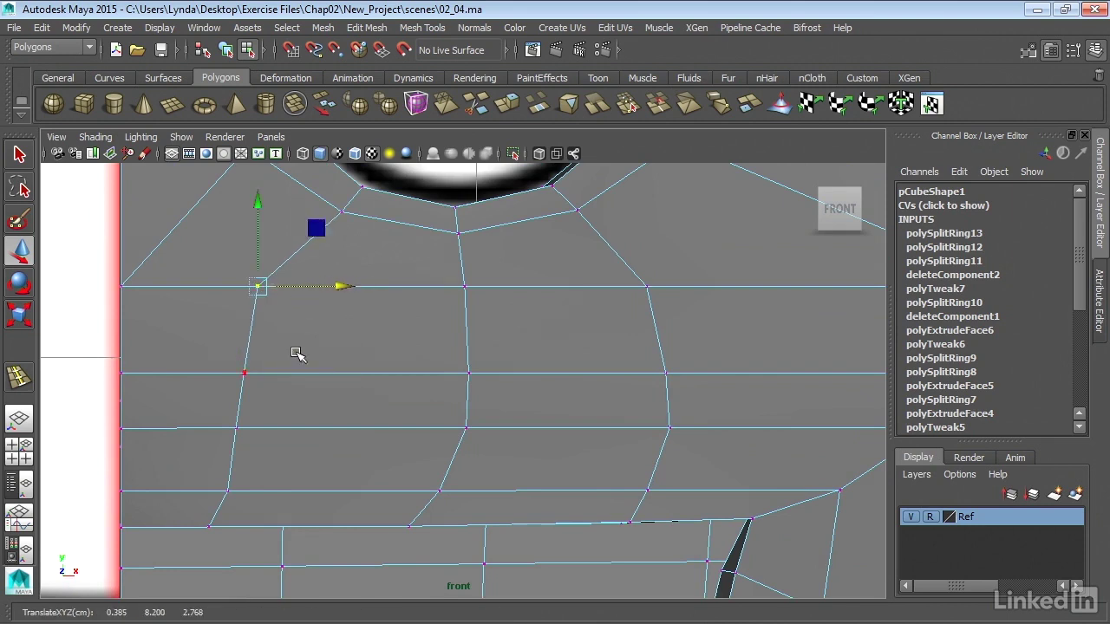
middle_click_drag(296, 353, 283, 254, "alt")
left_click(205, 439)
left_click_drag(217, 428, 232, 430)
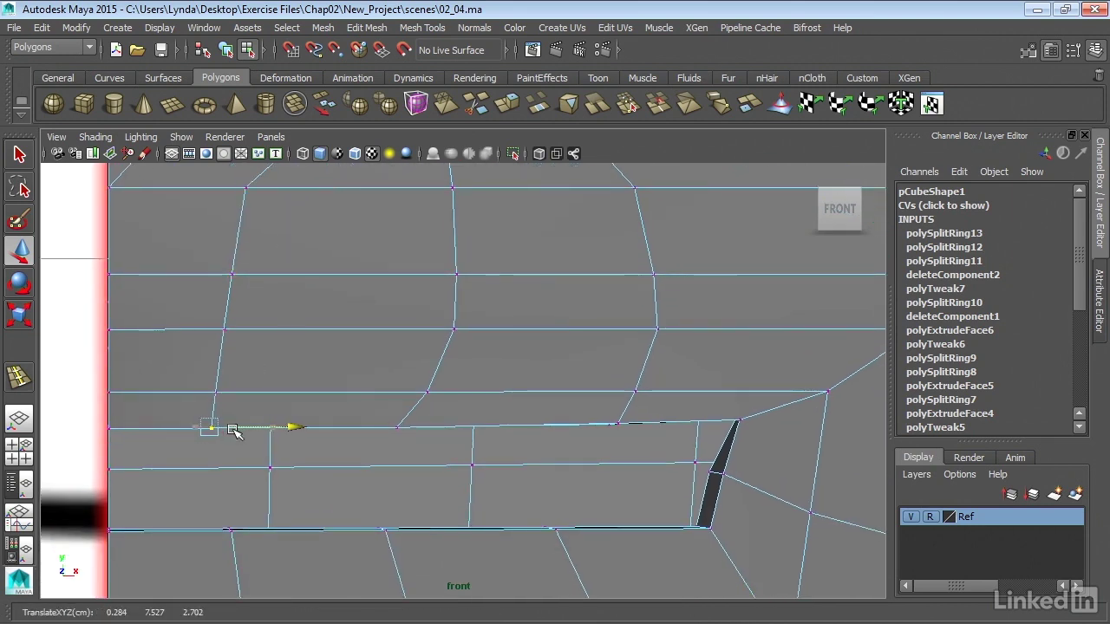
- Straighten the middle column below the eye by shifting its mouth-edge vertex outward and two higher vertices toward the centerline
left_click(399, 428)
left_click_drag(424, 426, 438, 427)
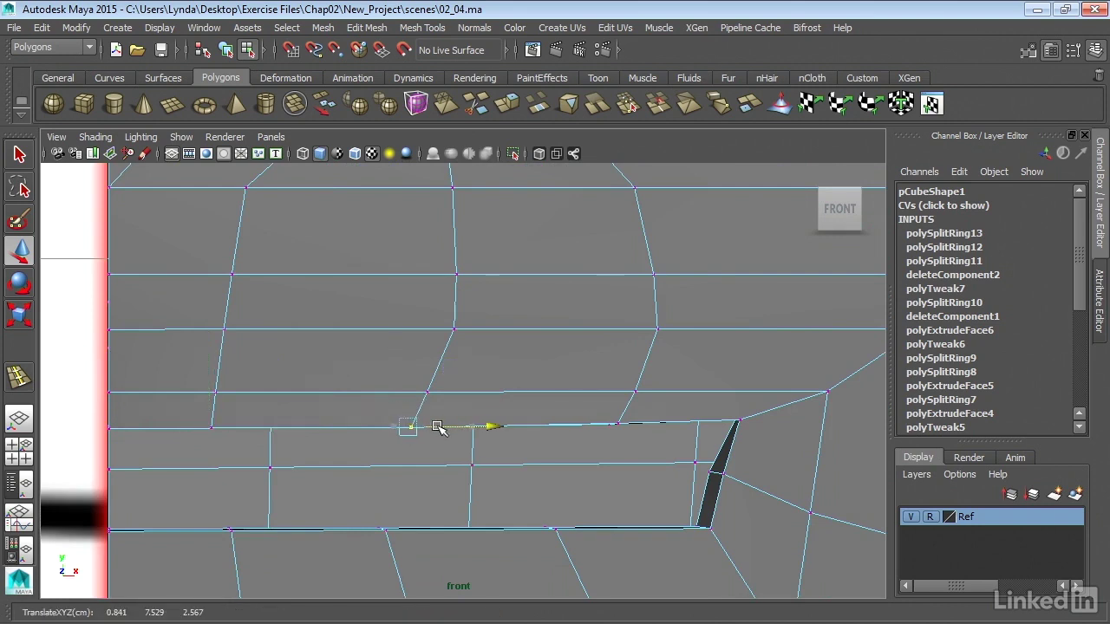
left_click(454, 331)
left_click_drag(511, 330, 491, 333)
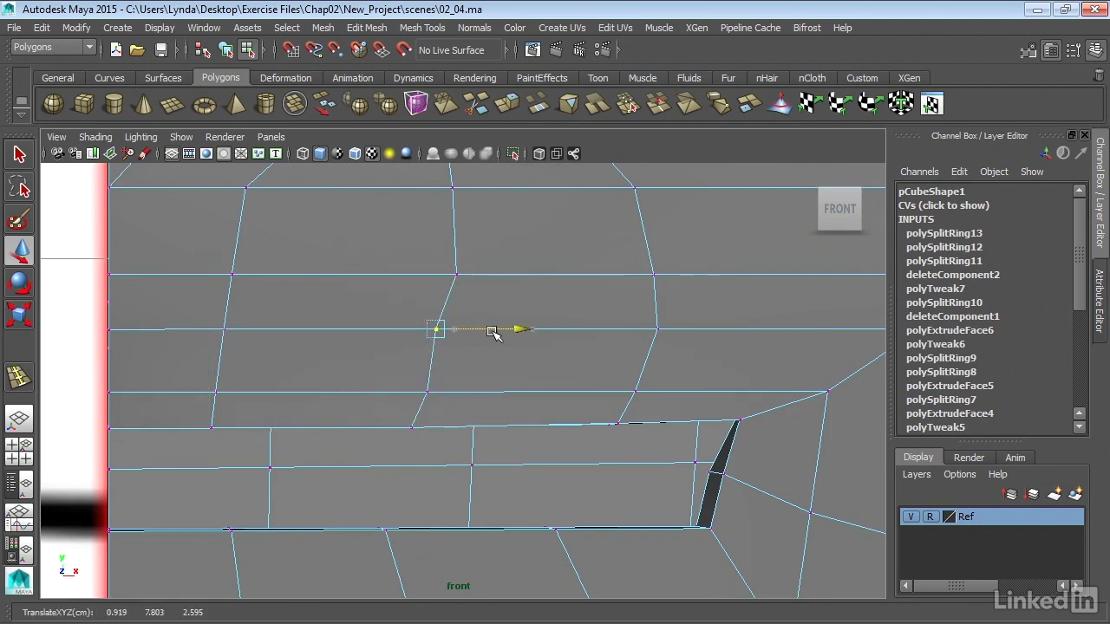
middle_click_drag(542, 252, 507, 347, "alt")
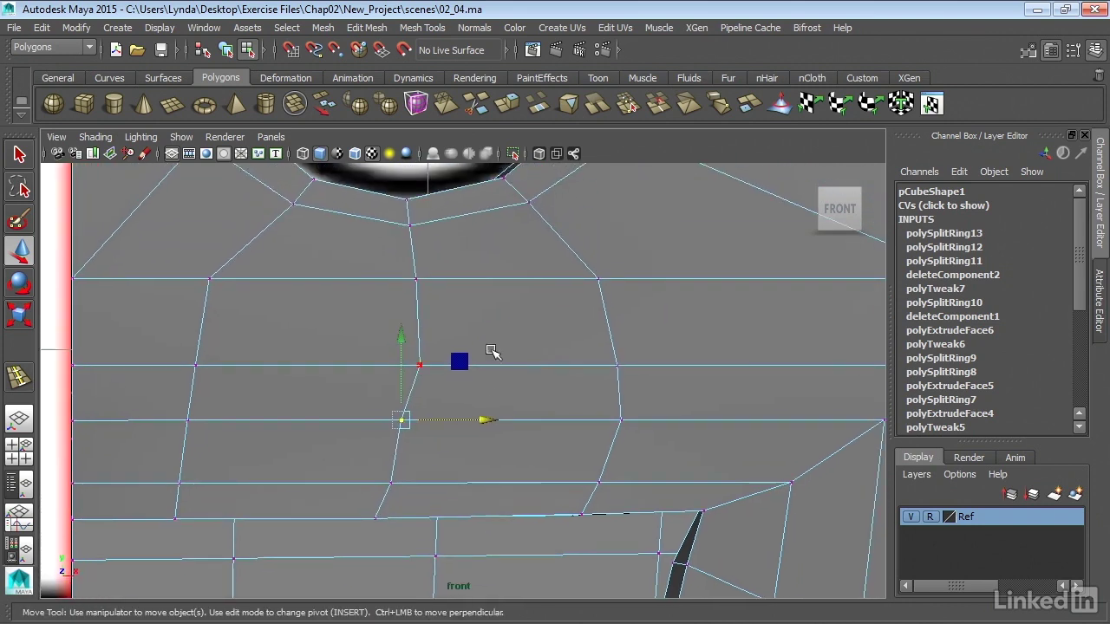
left_click(423, 364)
left_click_drag(468, 368, 453, 364)
- Move the middle vertices at the mouth's outer end outward and up to form a pointed corner
middle_click_drag(493, 418, 440, 291, "alt")
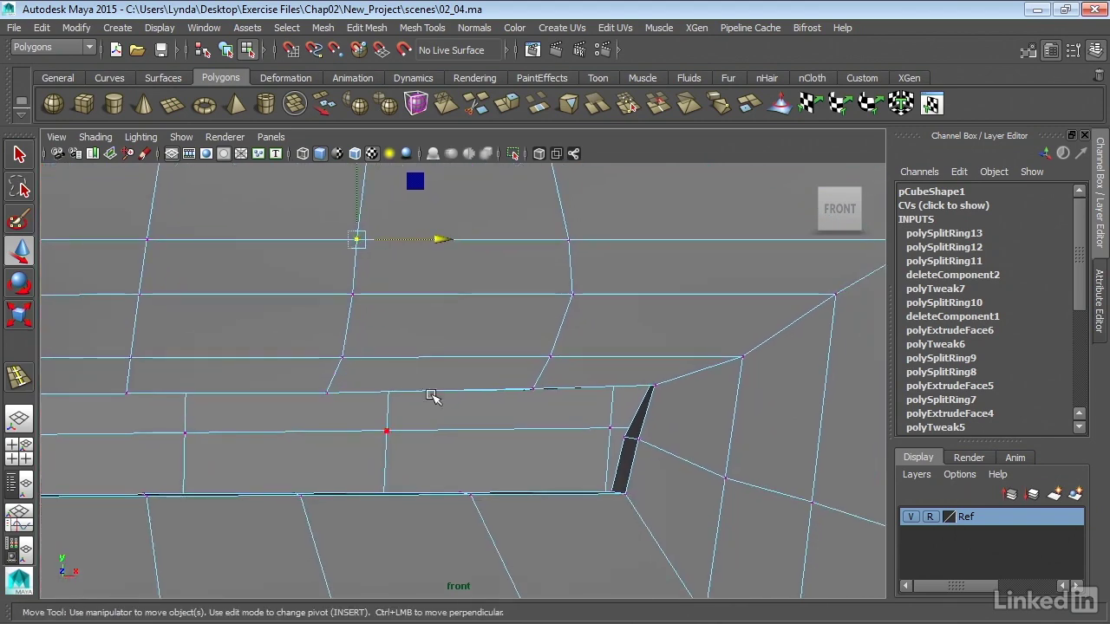
middle_click_drag(579, 419, 470, 358, "alt")
left_click(515, 374)
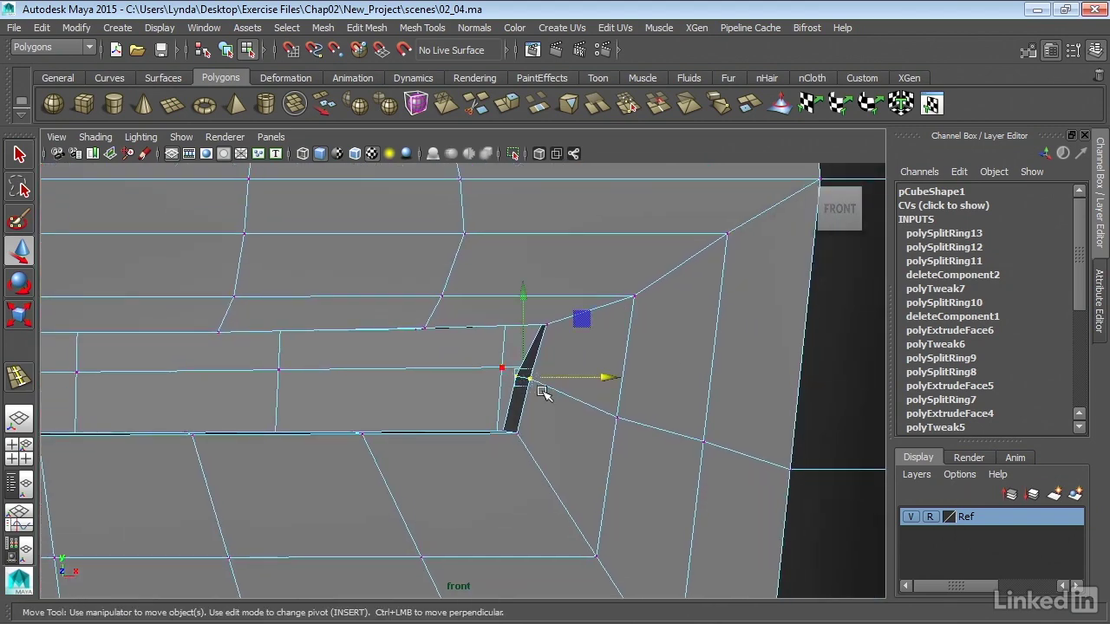
left_click_drag(538, 375, 577, 356)
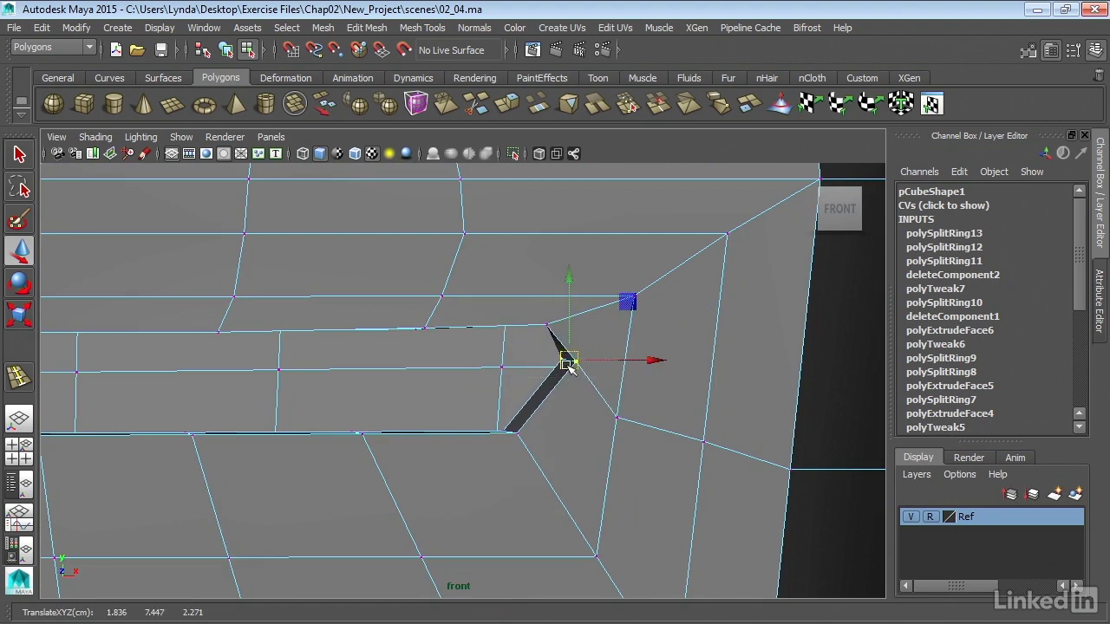
middle_click_drag(650, 361, 295, 350, "alt")
right_click_drag(546, 386, 491, 390, "alt")
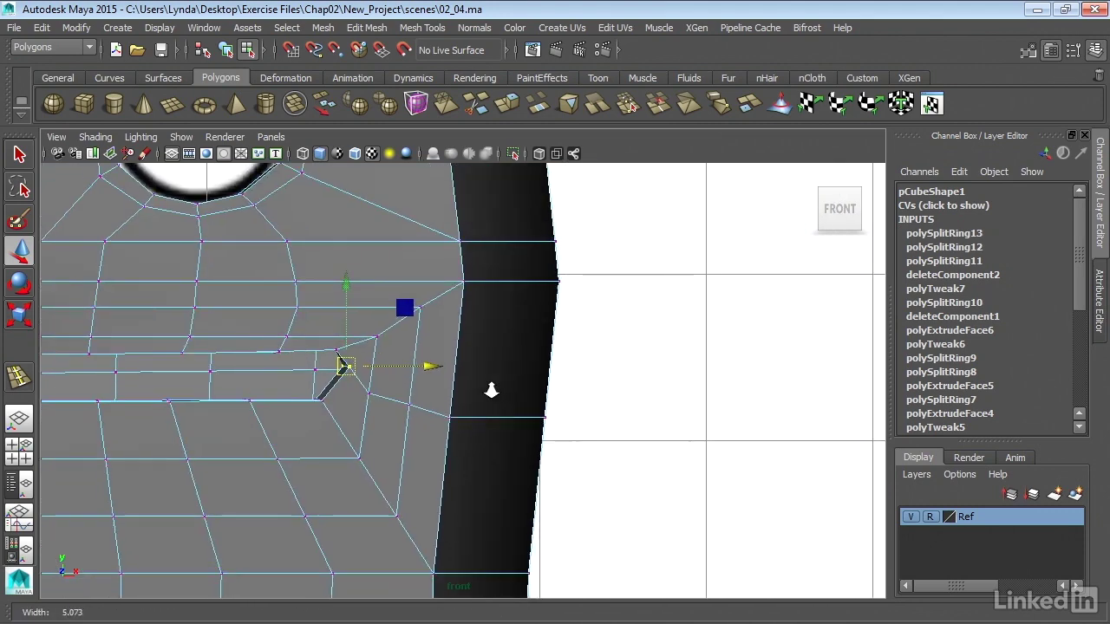
left_click_drag(586, 428, 388, 389)
right_click(471, 420)
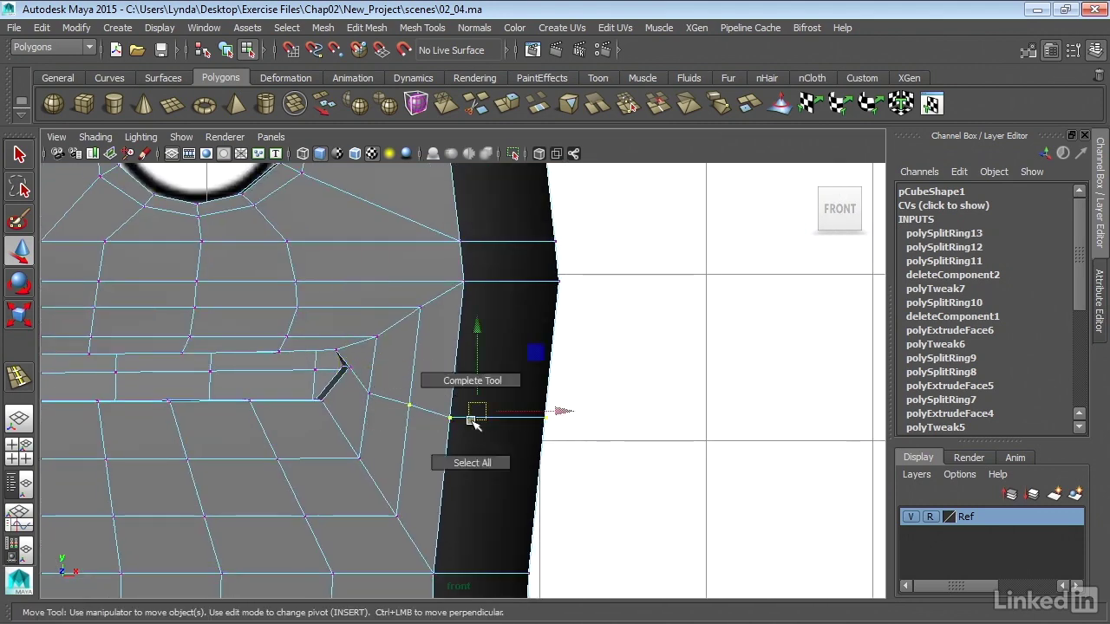
right_click_drag(414, 212, 348, 215)
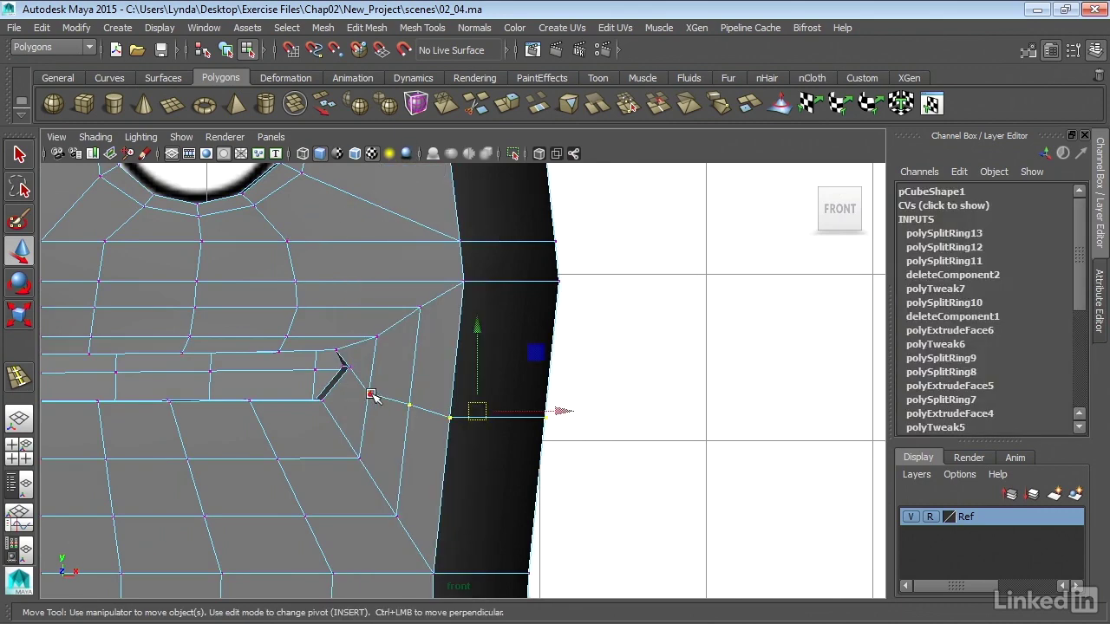
- Hide the Ref layer and select the row of vertices running from beside the mouth corner around the body's side in perspective
key("space")
key("space")
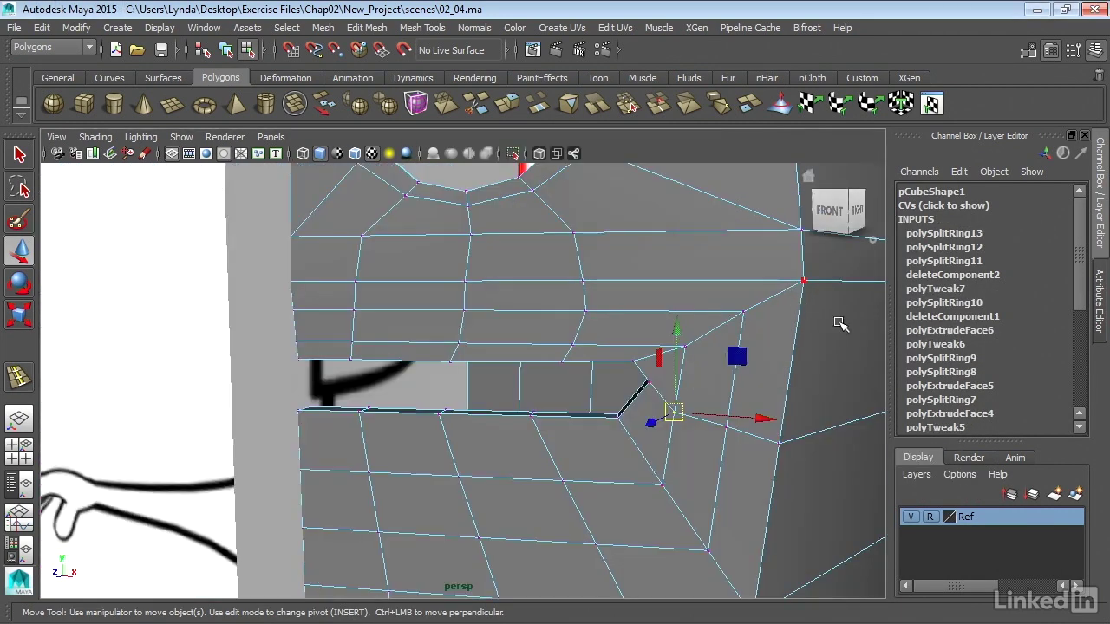
left_click_drag(839, 324, 555, 365, "alt")
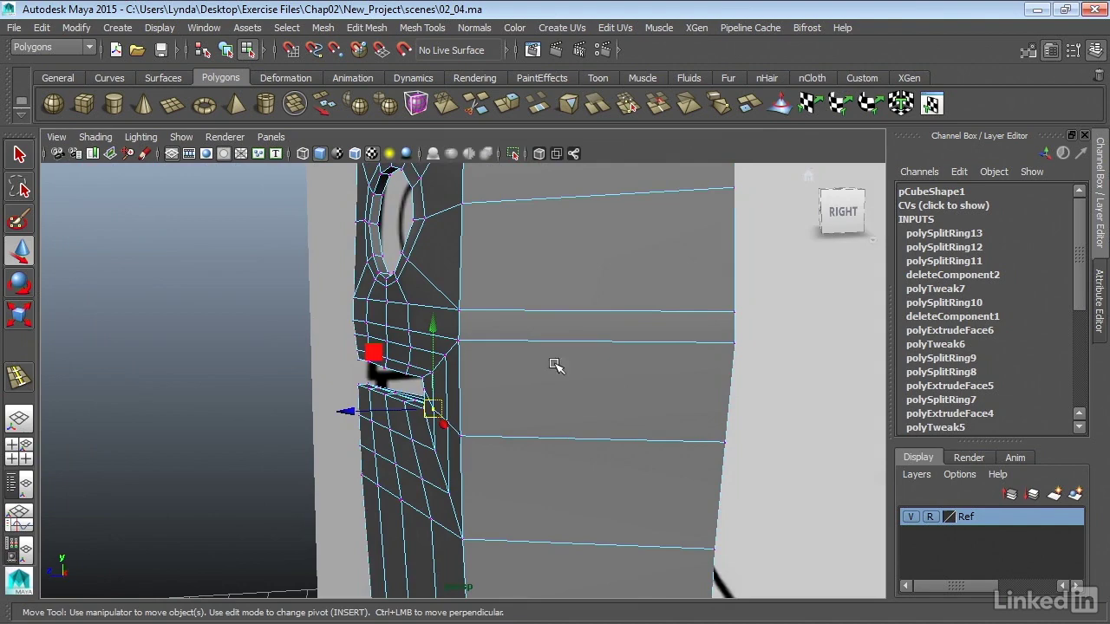
left_click(911, 517)
left_click_drag(698, 398, 579, 411, "alt")
right_click_drag(578, 411, 491, 394, "alt")
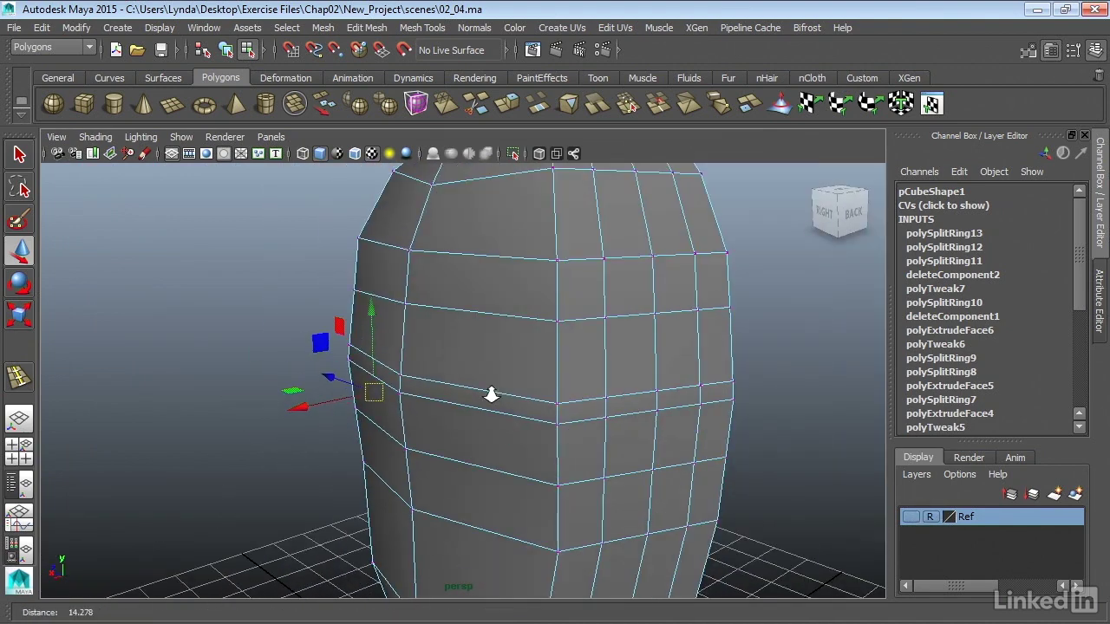
double_click(727, 456, "shift")
- Raise the selected vertex row toward the height of the mouth corner and shift it slightly outward along X
left_click_drag(654, 475, 728, 463, "alt")
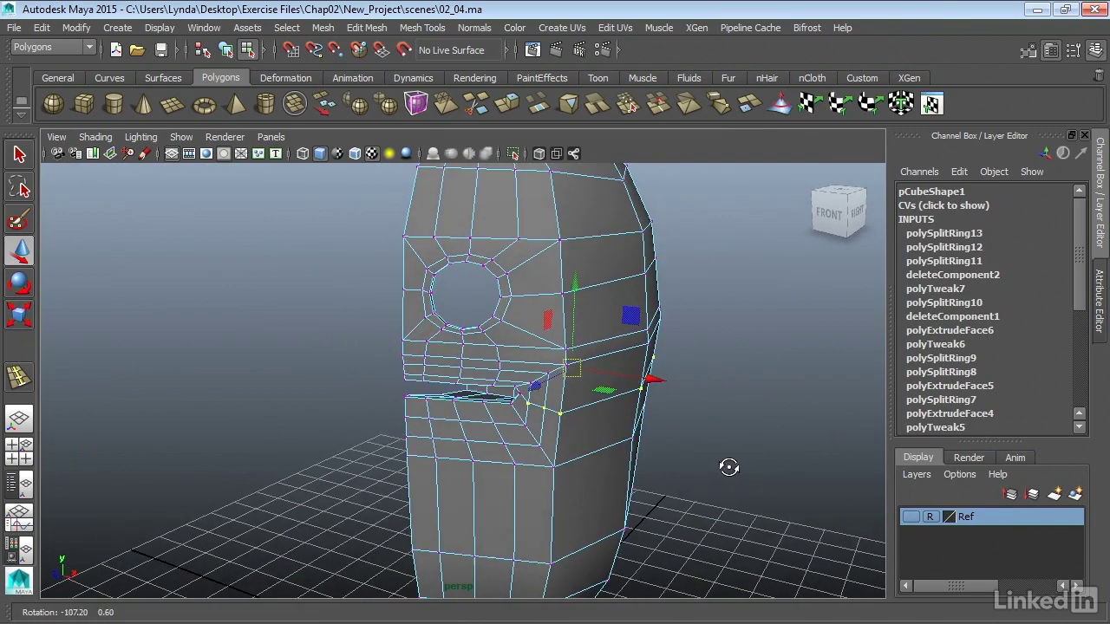
left_click_drag(627, 426, 612, 427, "alt")
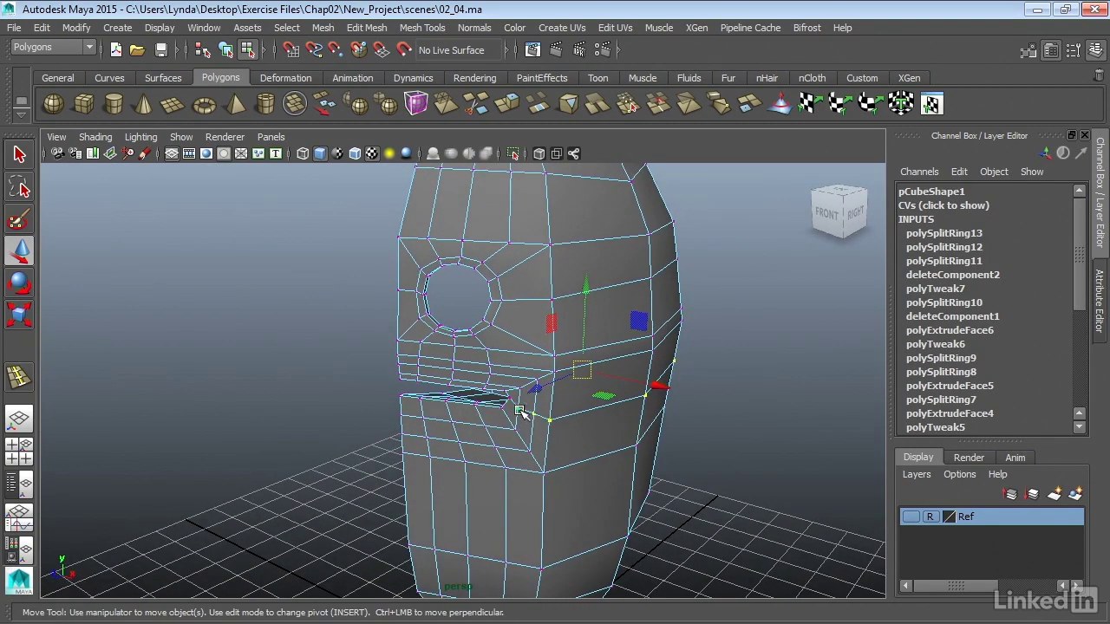
right_click_drag(656, 384, 738, 391, "alt")
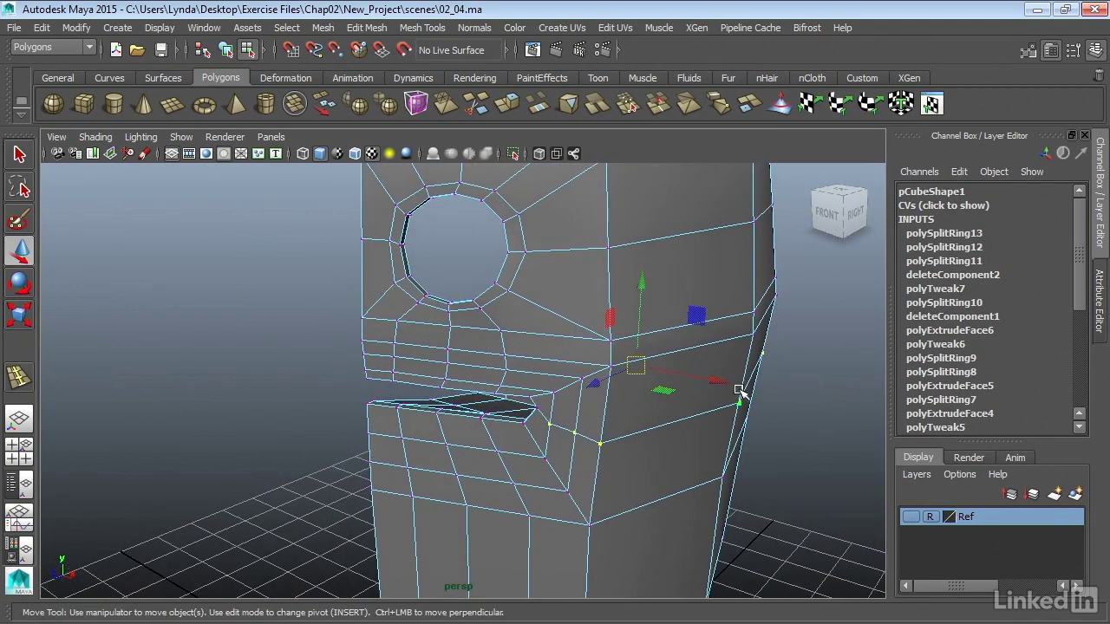
left_click_drag(646, 294, 642, 277)
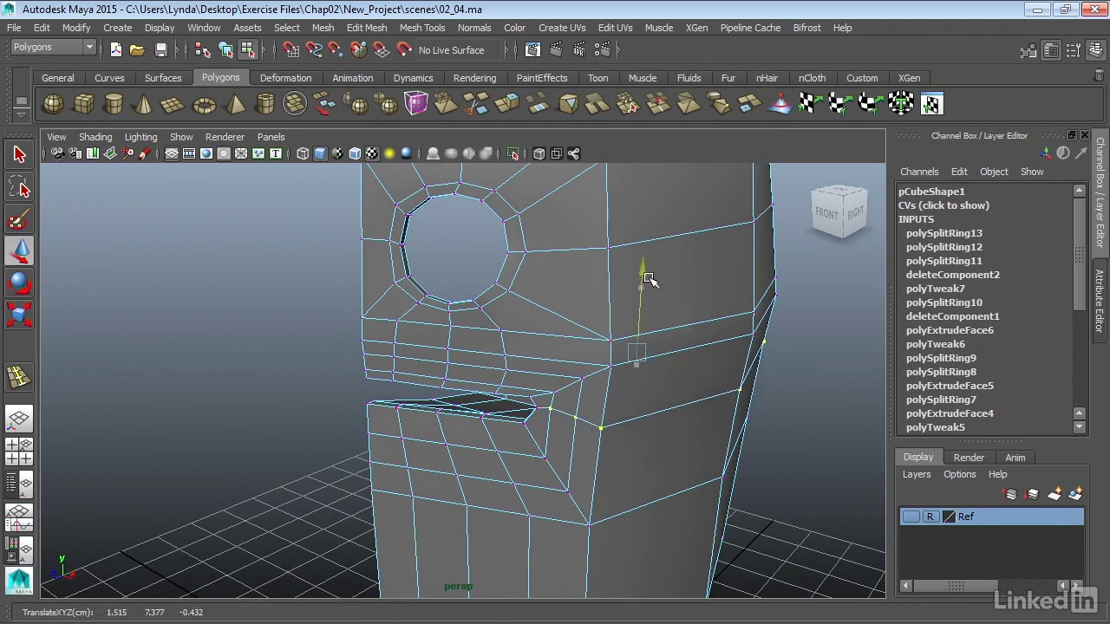
left_click_drag(711, 369, 766, 415)
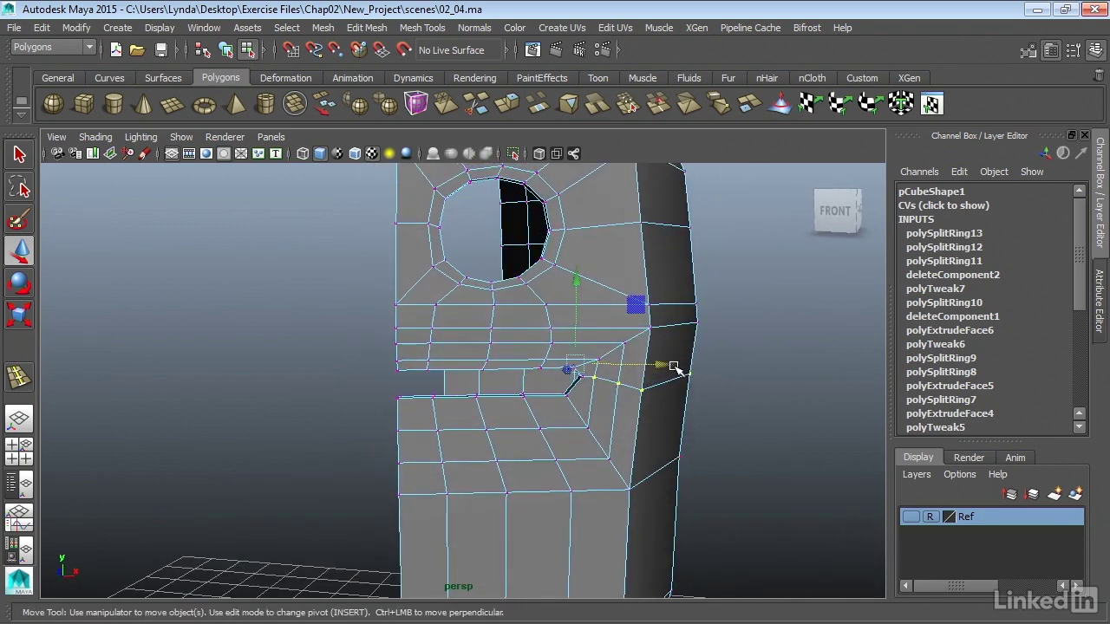
left_click_drag(676, 367, 681, 367)
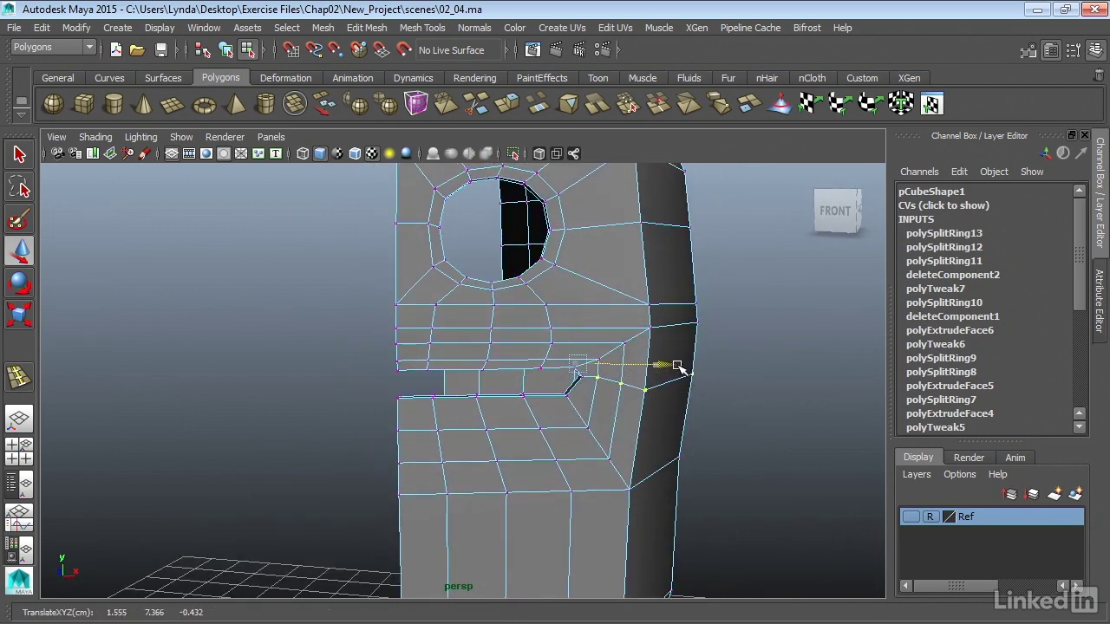
left_click_drag(580, 312, 580, 309)
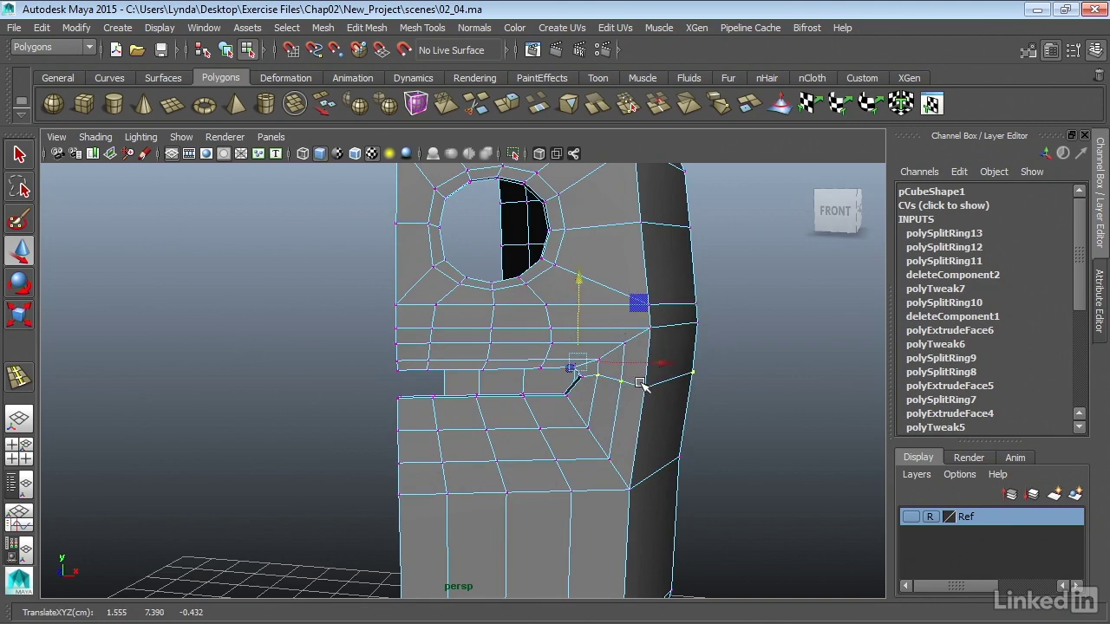
- Clear the vertex selection and maximize the front view around the mouth corner
left_click(732, 367)
scroll(689, 395, "up", 4)
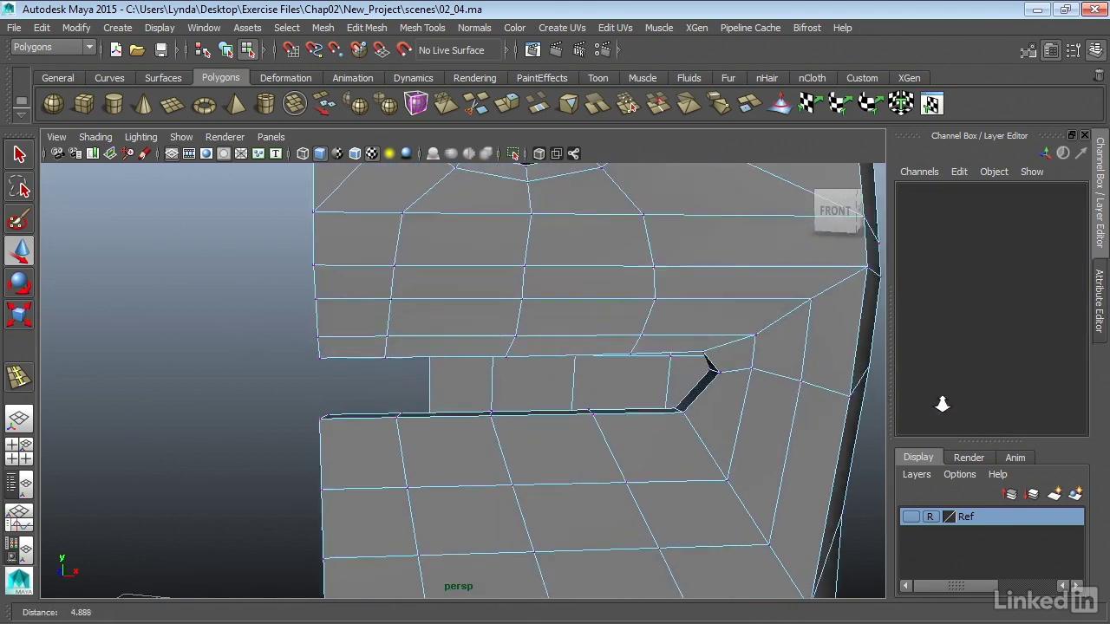
key("space")
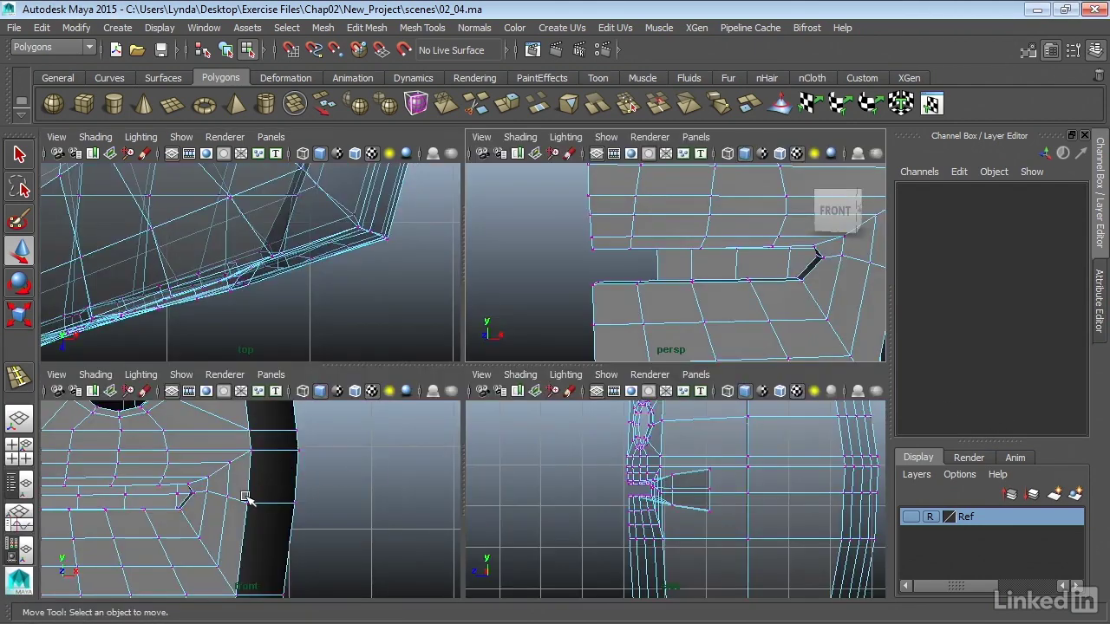
key("space")
scroll(604, 415, "up", 2)
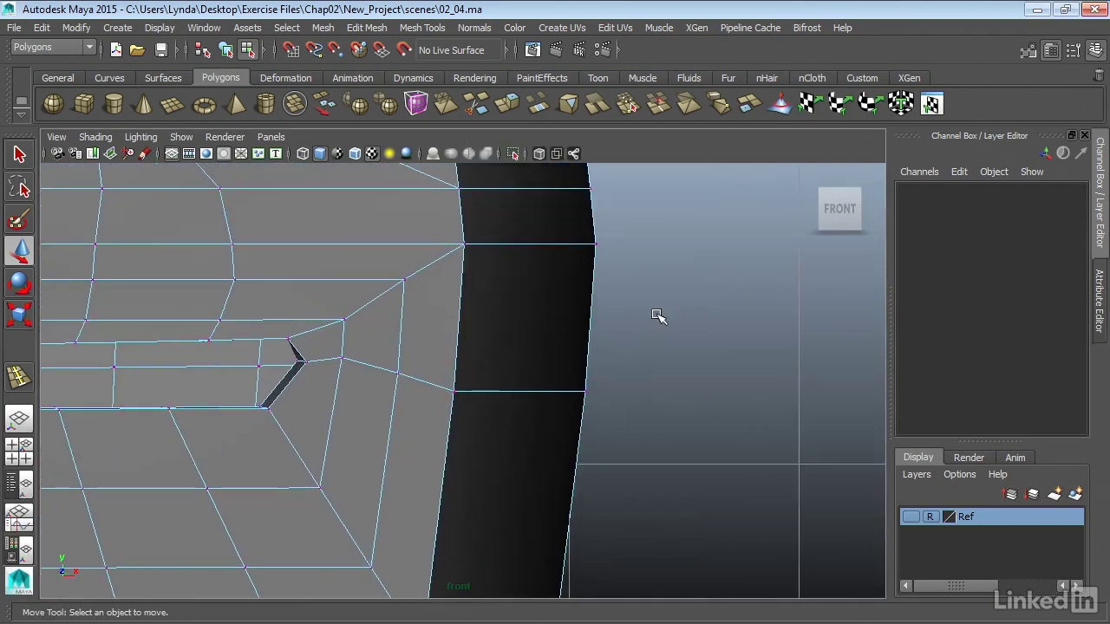
- Raise the side vertices level with the mouth corner and the vertex just inside them to even out the edge running outward
left_click_drag(654, 317, 415, 433)
left_click_drag(521, 318, 520, 293)
left_click(398, 370)
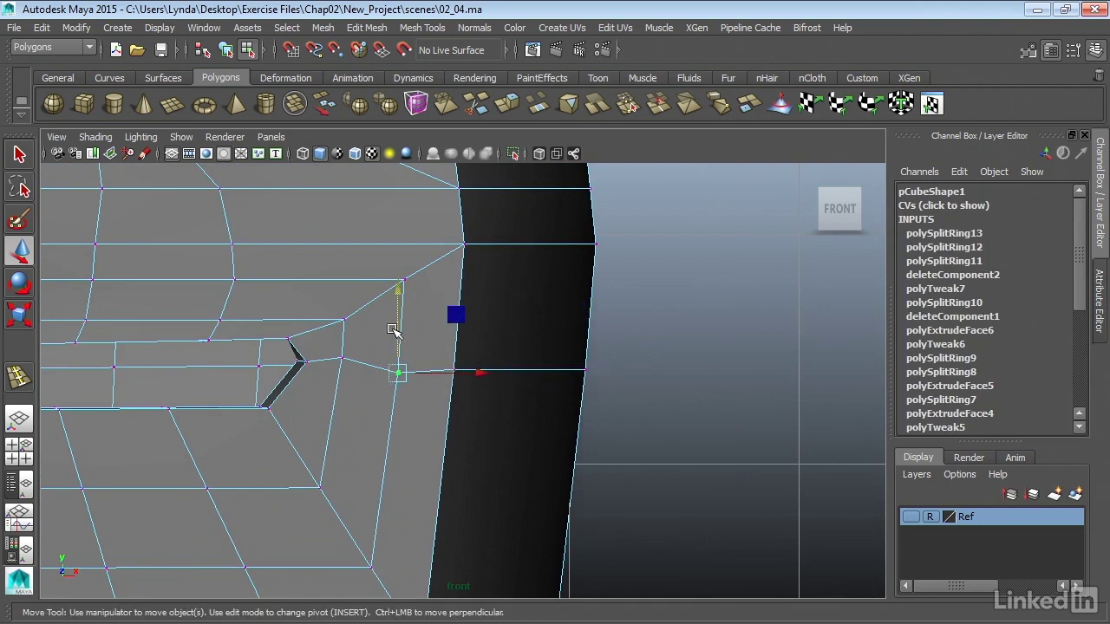
left_click(386, 354)
left_click(402, 374)
left_click_drag(392, 335, 401, 317)
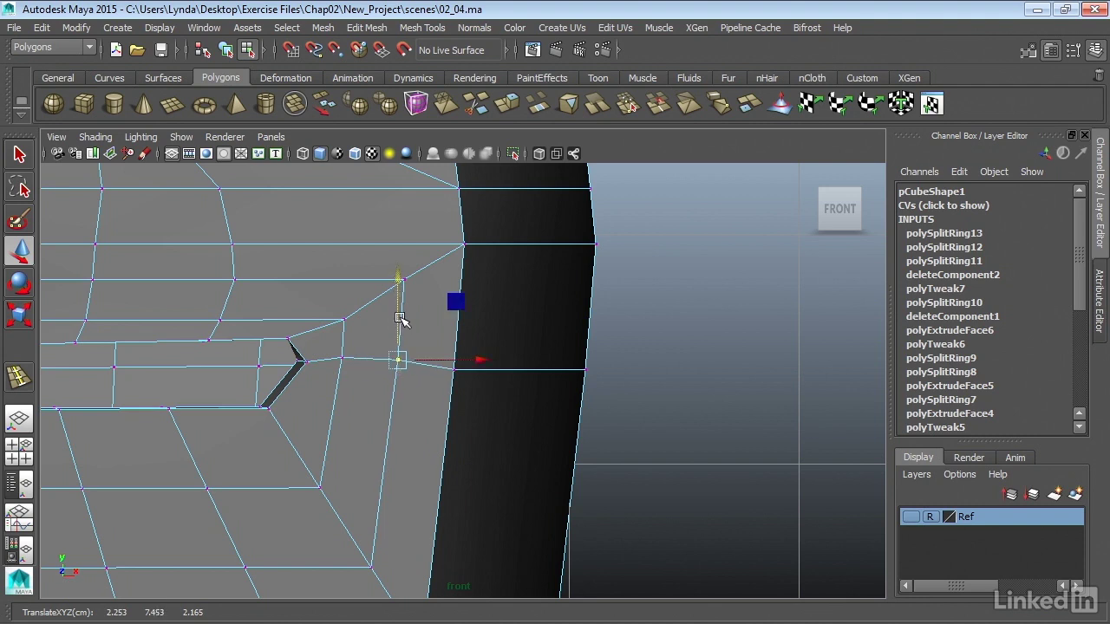
- Lower the two upper-lip vertex rows inside the mouth corner, dropping the vertices nearest the center line further to curve the lip
middle_click_drag(402, 318, 626, 331, "alt")
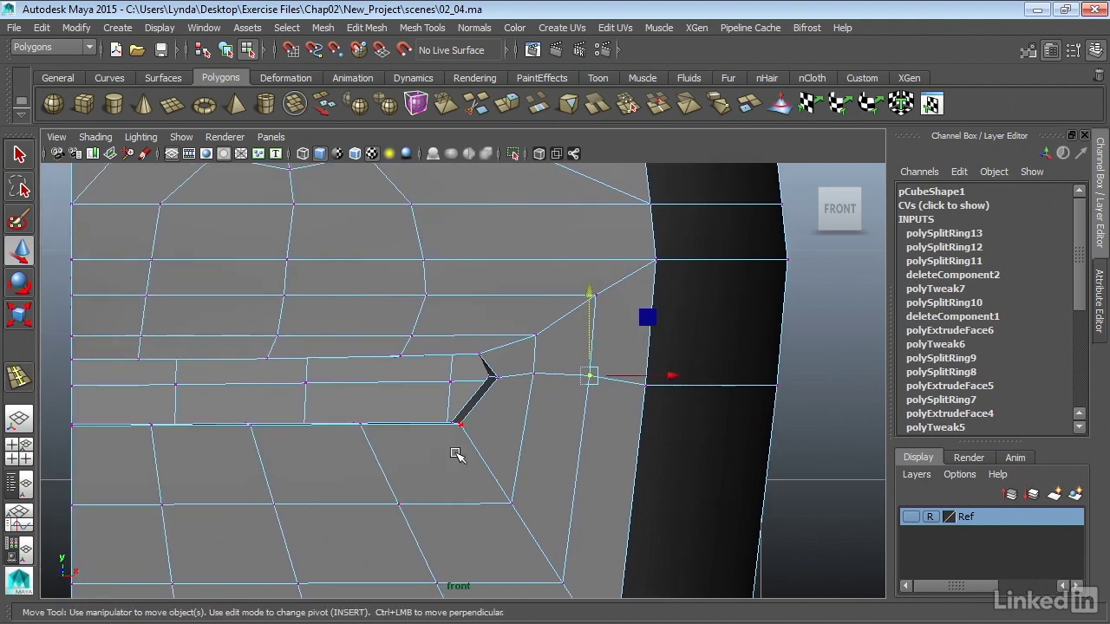
middle_click_drag(330, 406, 389, 391, "alt")
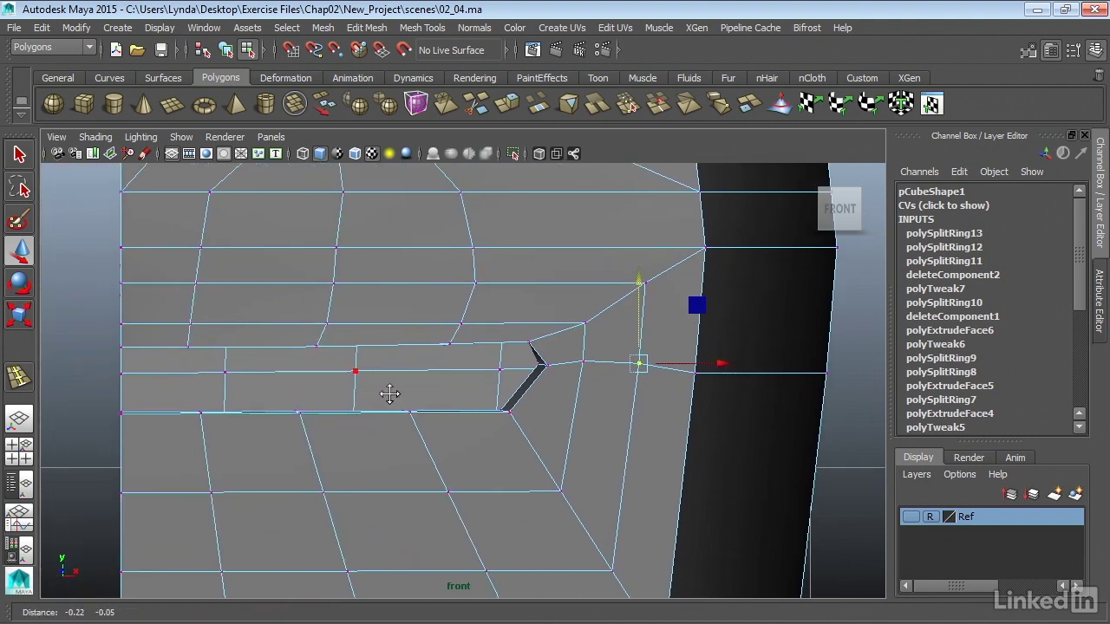
left_click(359, 381)
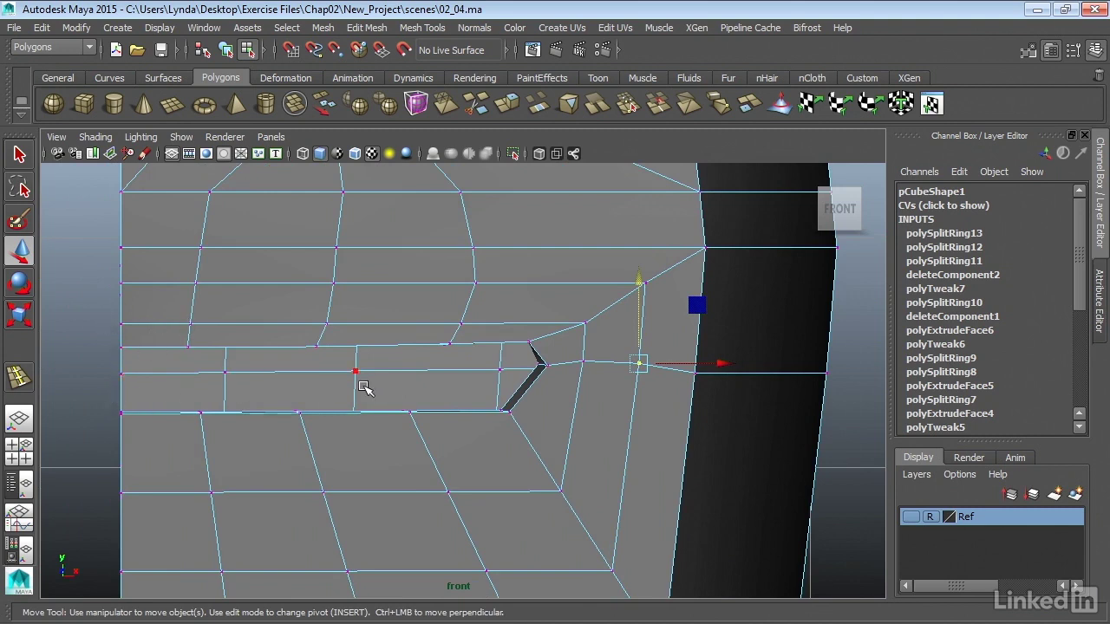
left_click(221, 360)
left_click_drag(91, 319, 302, 346)
left_click_drag(455, 342, 476, 347)
left_click_drag(290, 276, 289, 285)
mouse_move(103, 324)
left_mouse_down()
mouse_move(408, 357)
mouse_move(395, 360)
left_mouse_up()
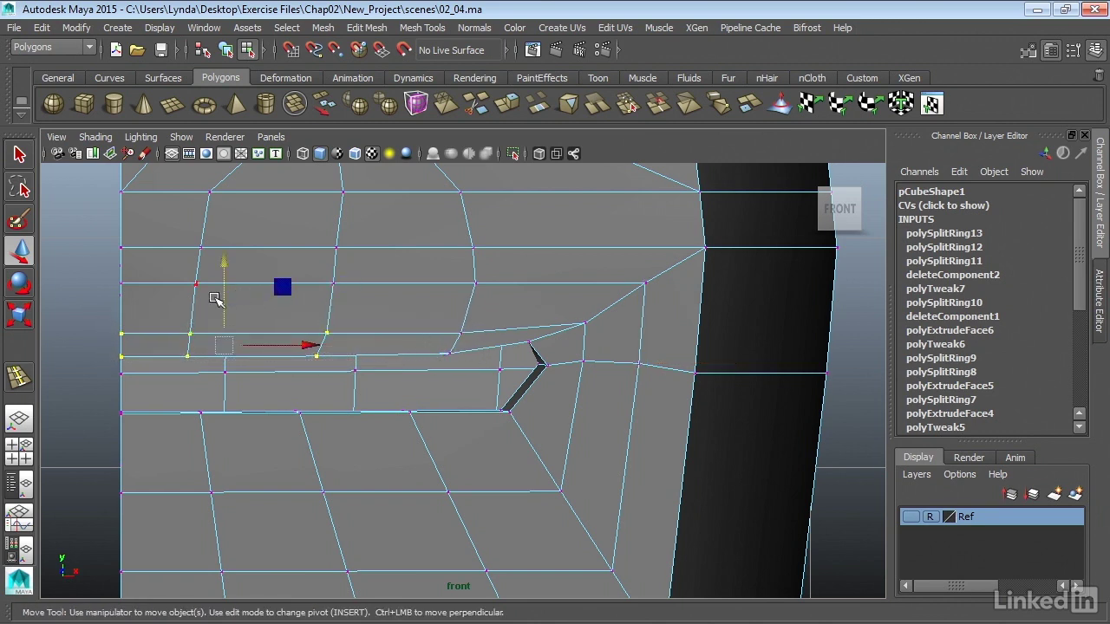
left_click_drag(228, 301, 230, 309)
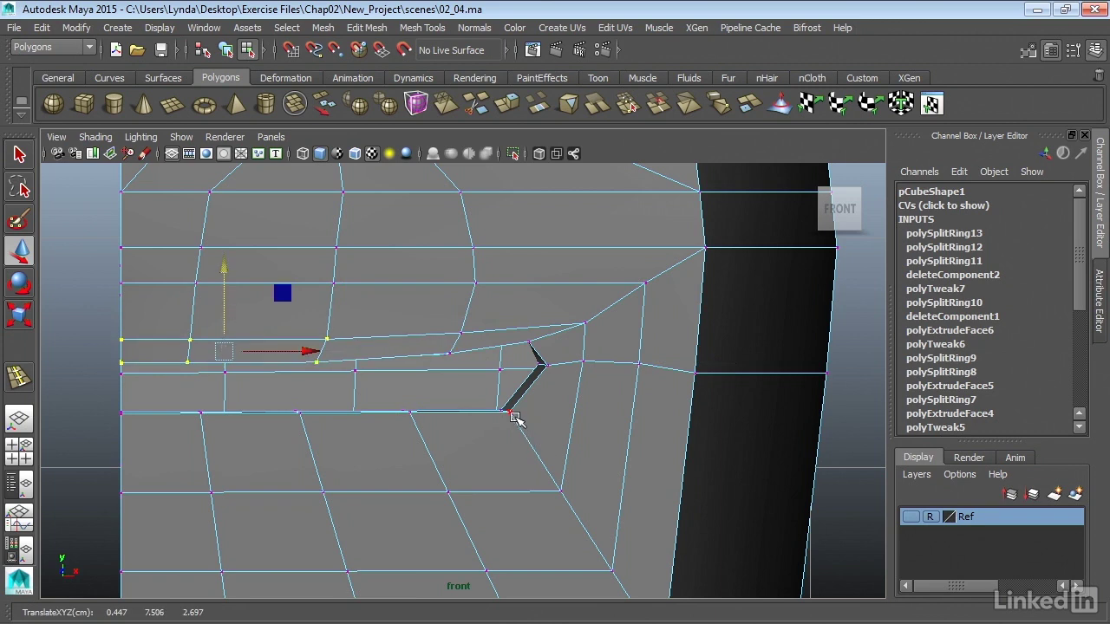
- Raise the lower-lip vertices at the mouth corner, and the neighboring ones by a smaller amount, to curve the lower lip upward
left_click_drag(483, 393, 527, 419)
left_click(508, 356)
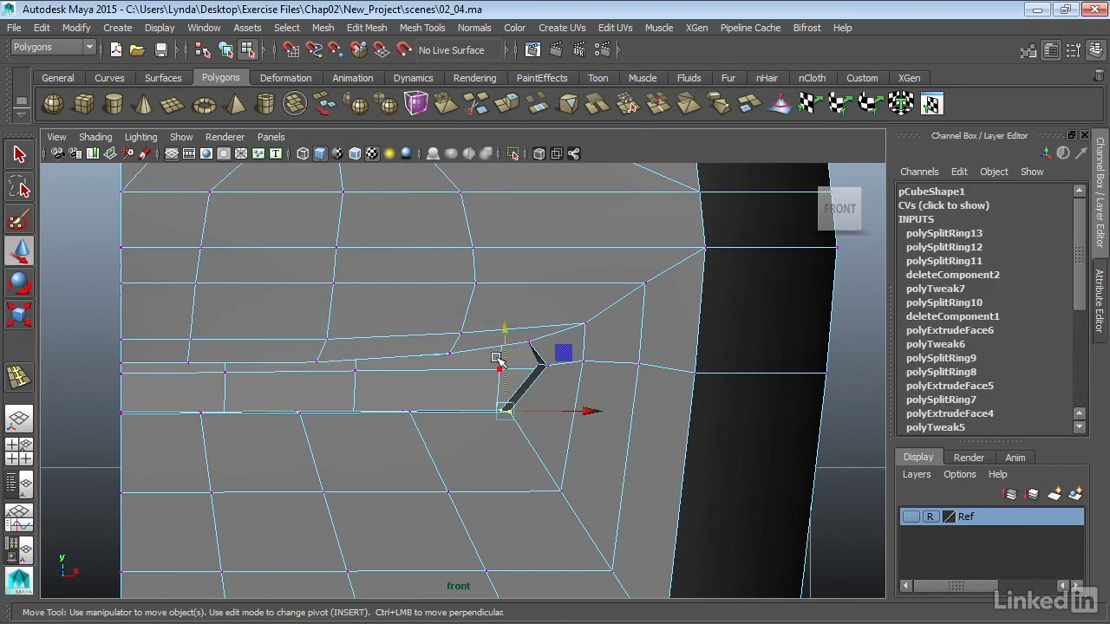
left_click_drag(503, 347, 505, 322)
left_click(408, 412)
left_click_drag(407, 379, 408, 365)
- Examine the reshaped mouth from several angles in the perspective view with smooth mesh preview enabled
middle_click_drag(456, 393, 472, 425, "alt")
right_click_drag(497, 433, 434, 439, "alt")
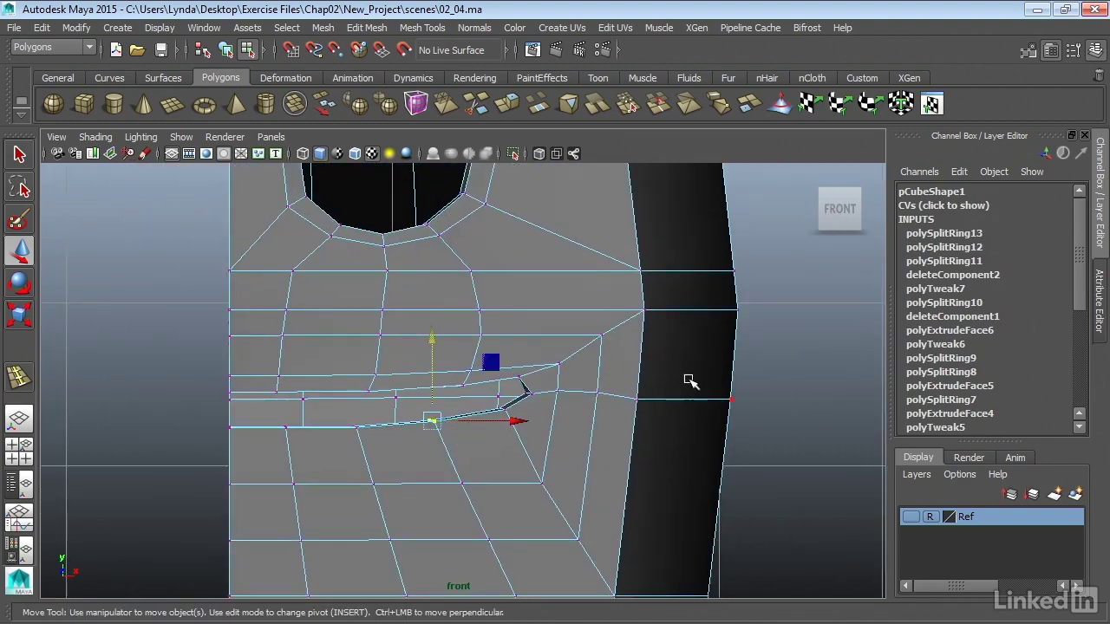
key("space")
key("space")
left_click_drag(725, 312, 468, 344, "alt")
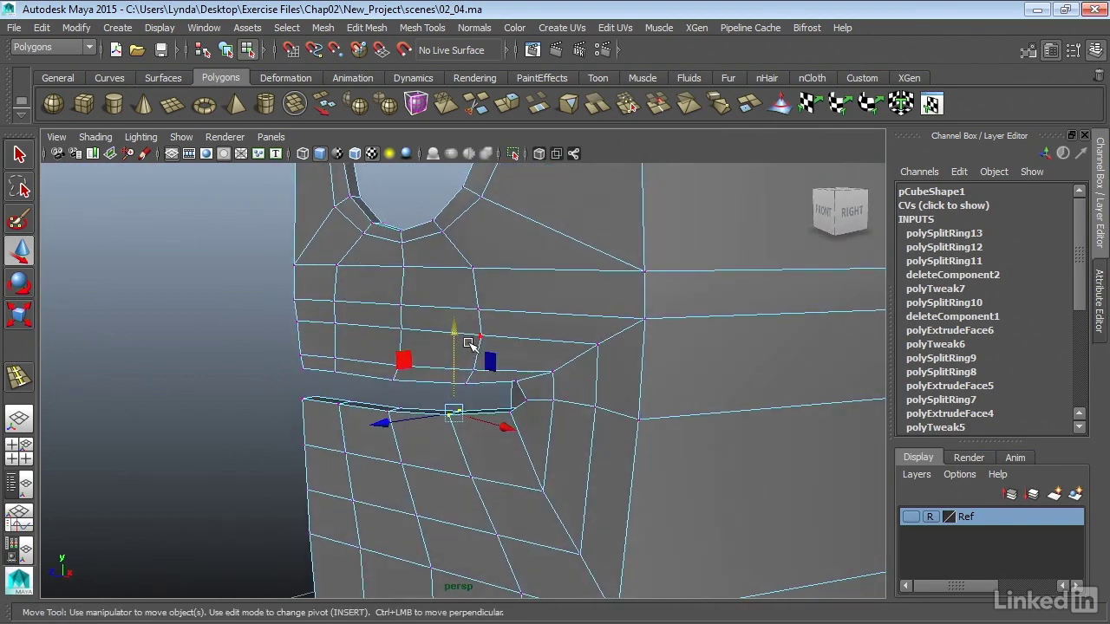
key("3")
mouse_move(373, 392)
left_mouse_down("alt")
mouse_move(298, 401)
mouse_move(336, 429)
mouse_move(463, 419)
mouse_move(575, 389)
mouse_move(421, 391)
mouse_move(360, 407)
left_mouse_up("alt")
left_click_drag(532, 384, 449, 403, "alt")
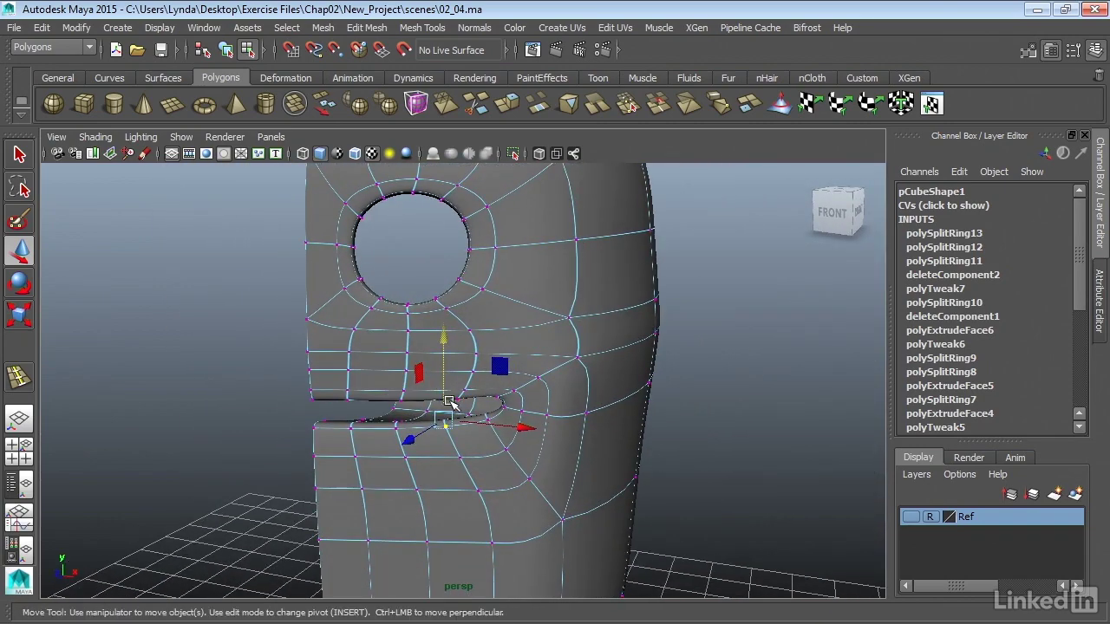